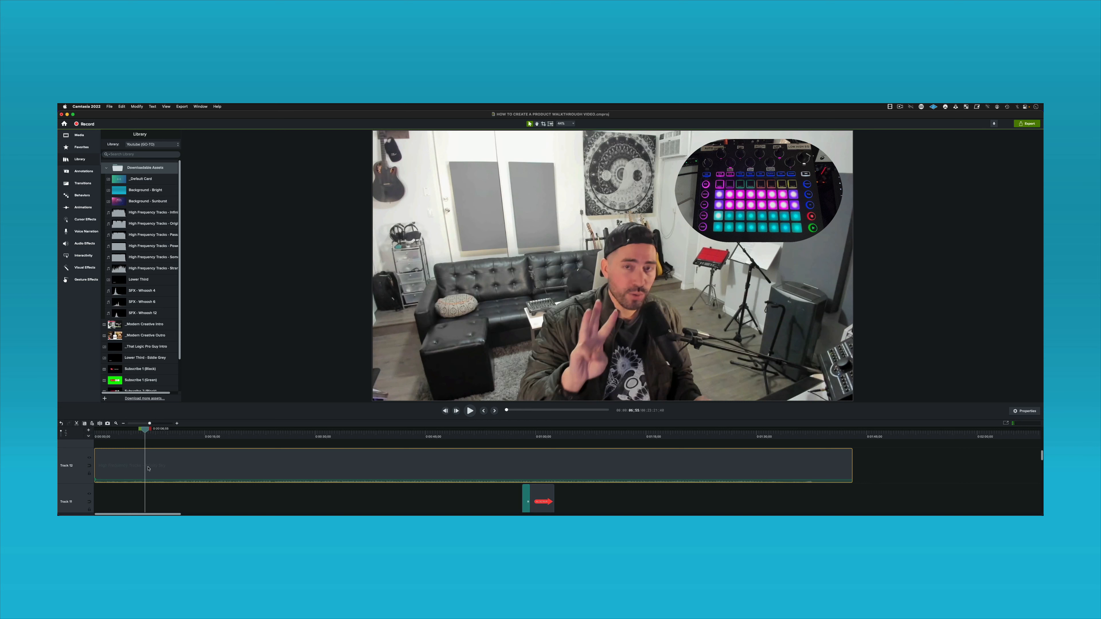
# Show the properties of the High Frequency Tracks - Infinity Sky music clip and lower its gain.
pyautogui.scroll(-3, 148, 468)
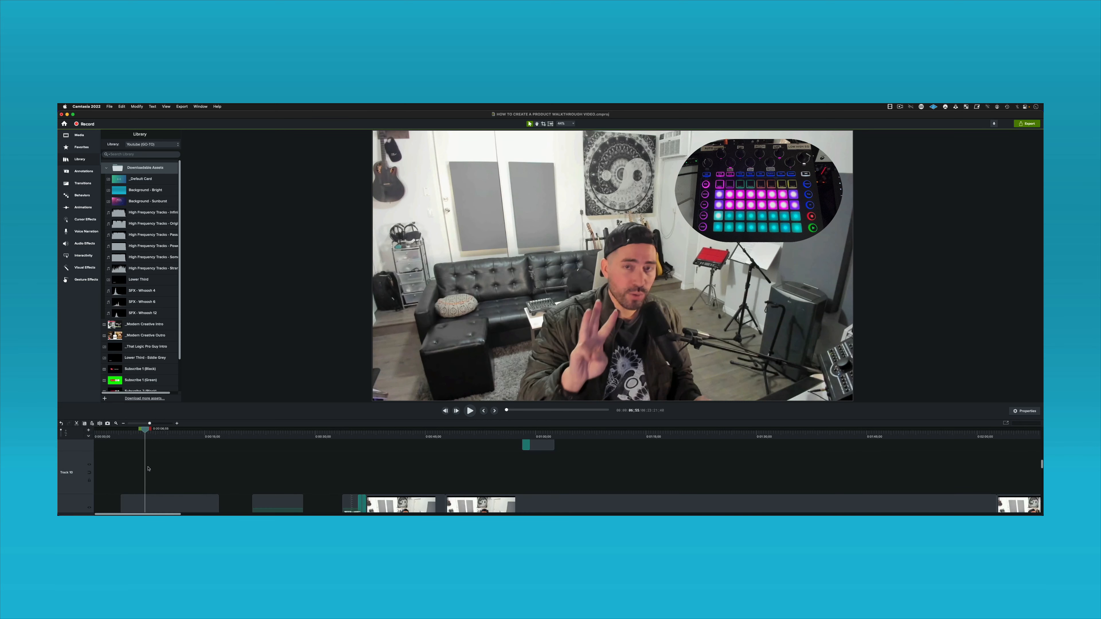
pyautogui.scroll(3, 148, 468)
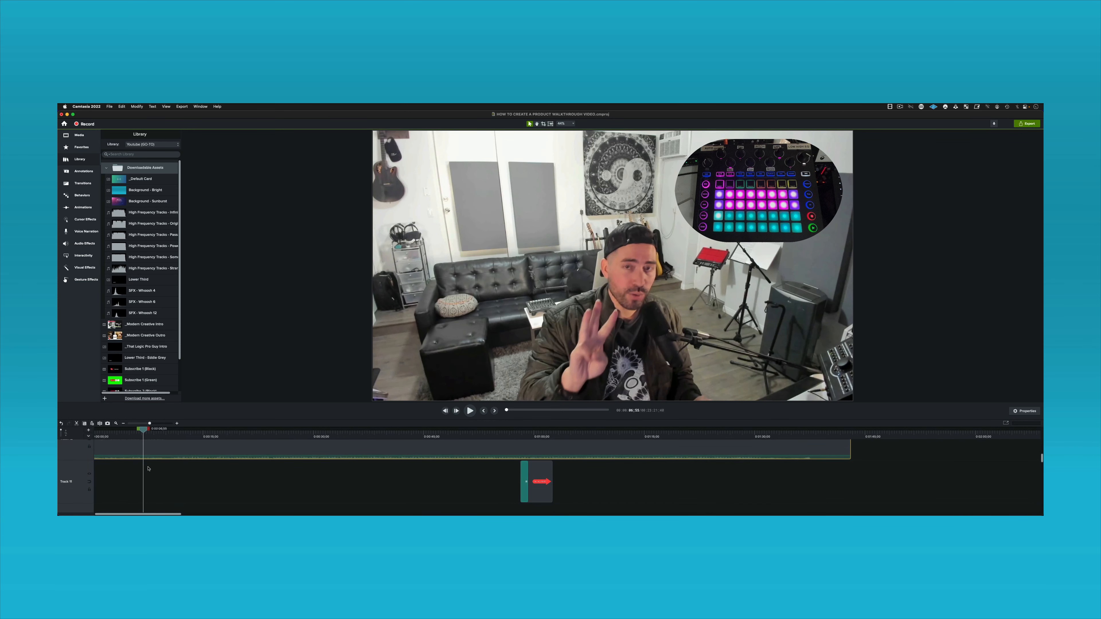
pyautogui.scroll(2, 169, 476)
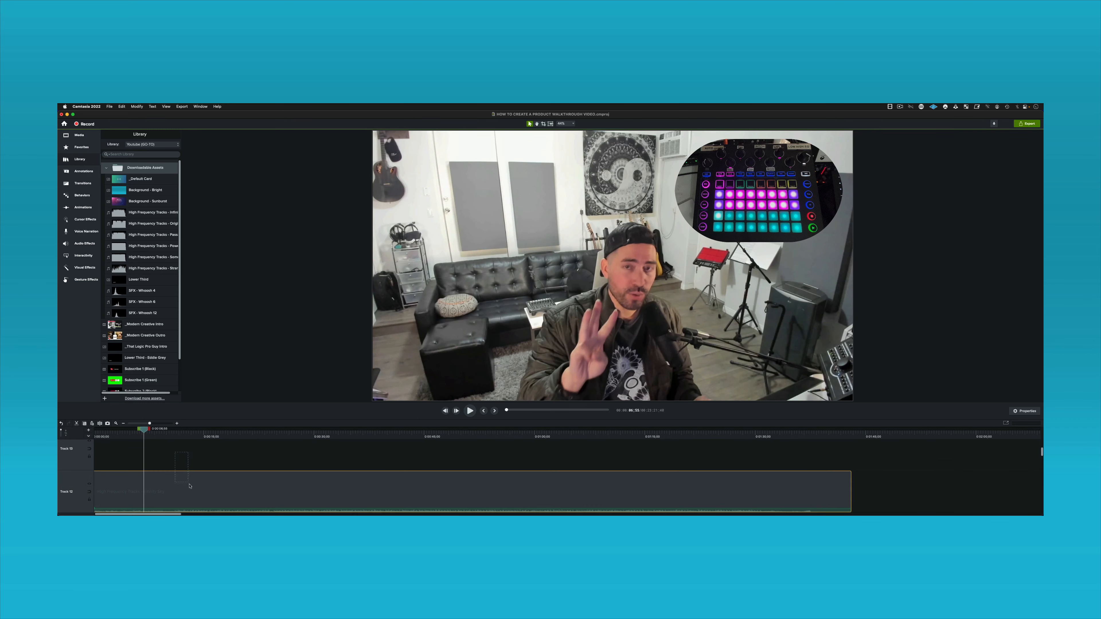
pyautogui.press('super+2')
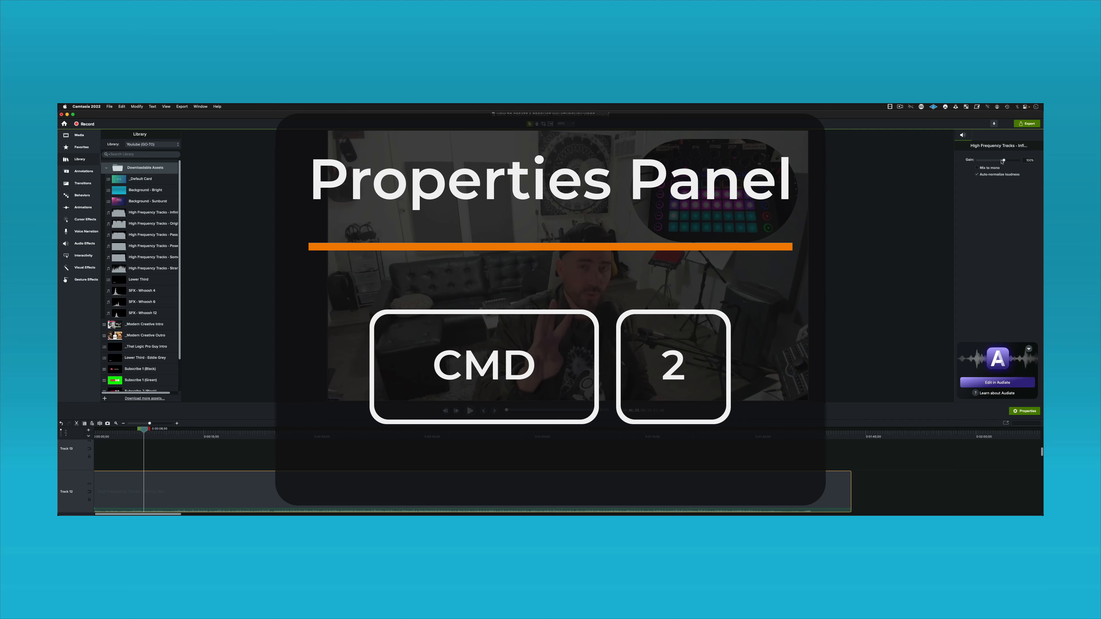
pyautogui.moveTo(1001, 161); pyautogui.dragTo(998, 161)
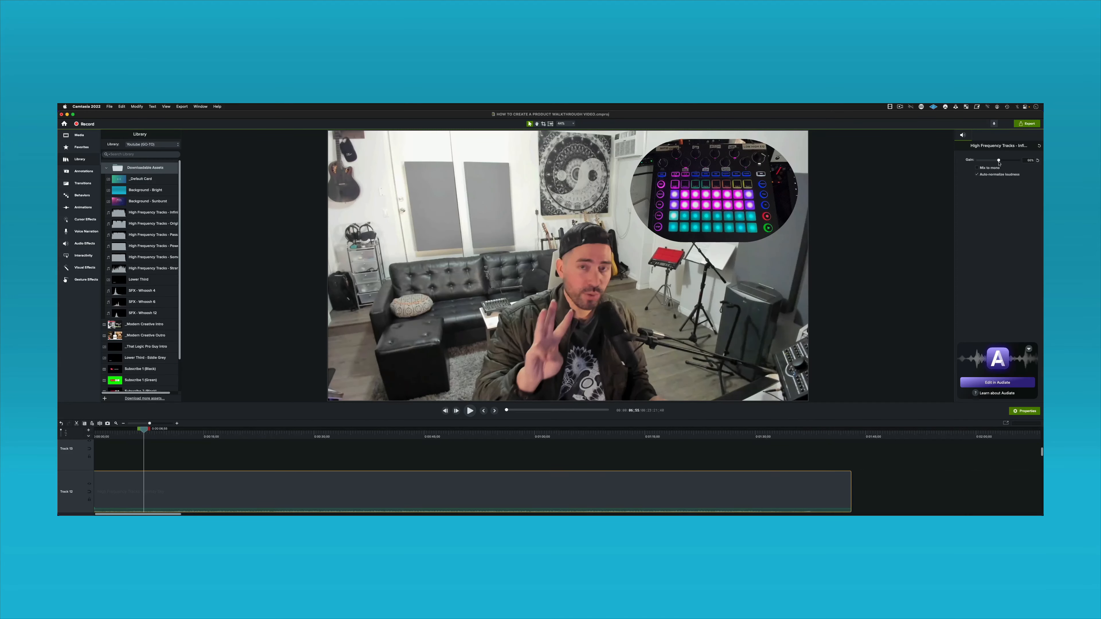
# Play the project from the beginning and lower the Infinity Sky music clip's gain further beneath the voice.
pyautogui.click(398, 456)
pyautogui.press('super+Return')
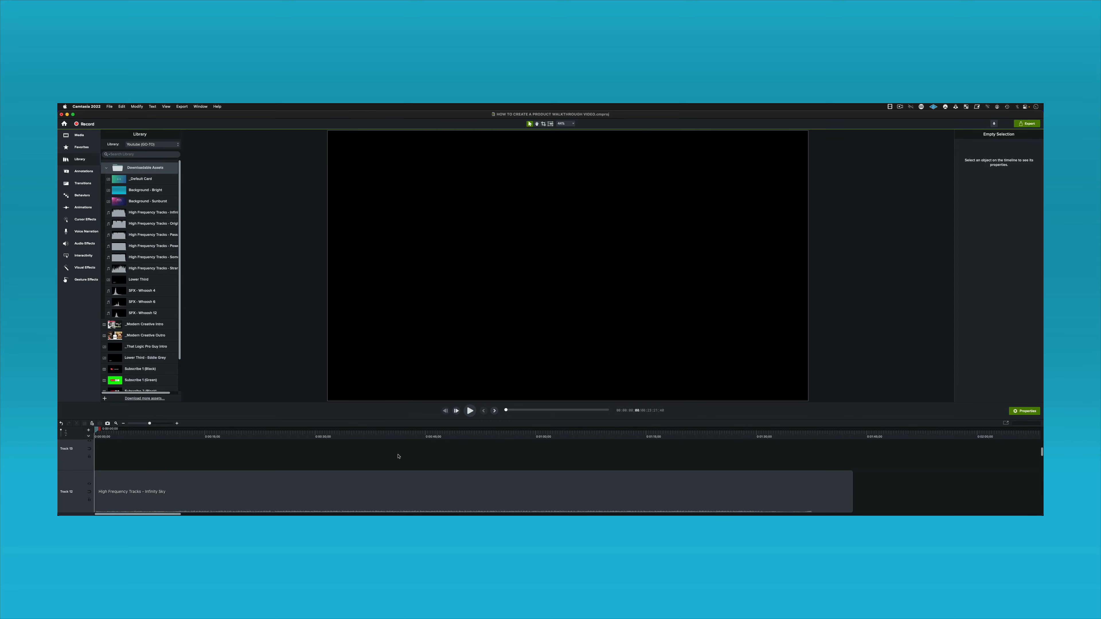
pyautogui.press('space')
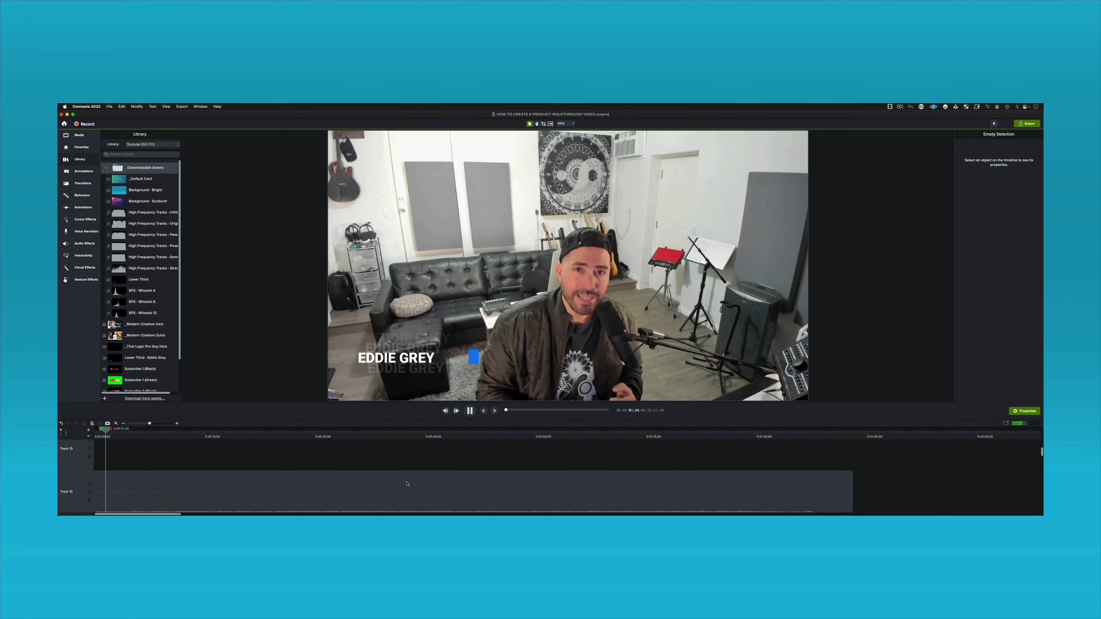
pyautogui.click(407, 483)
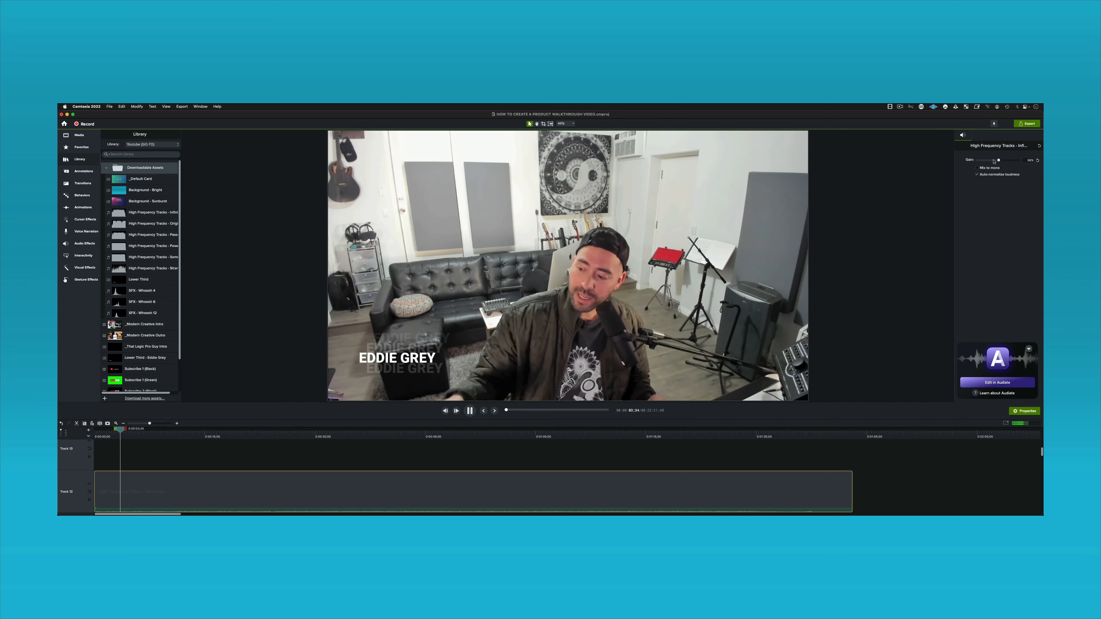
pyautogui.moveTo(993, 161); pyautogui.dragTo(996, 160)
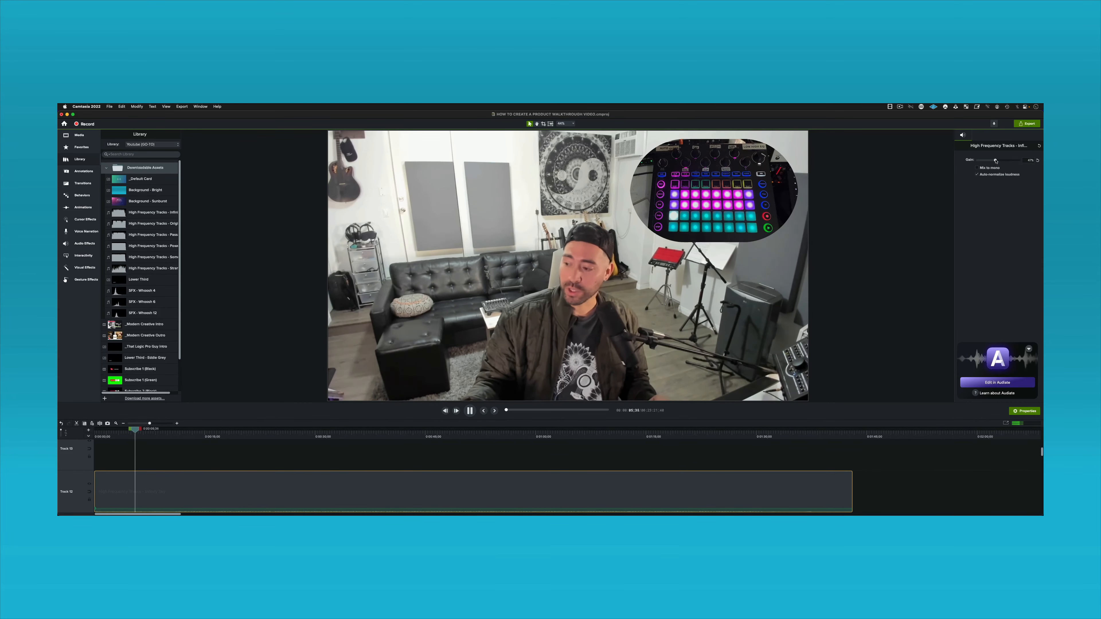
pyautogui.click(504, 457)
pyautogui.scroll(-5, 503, 457)
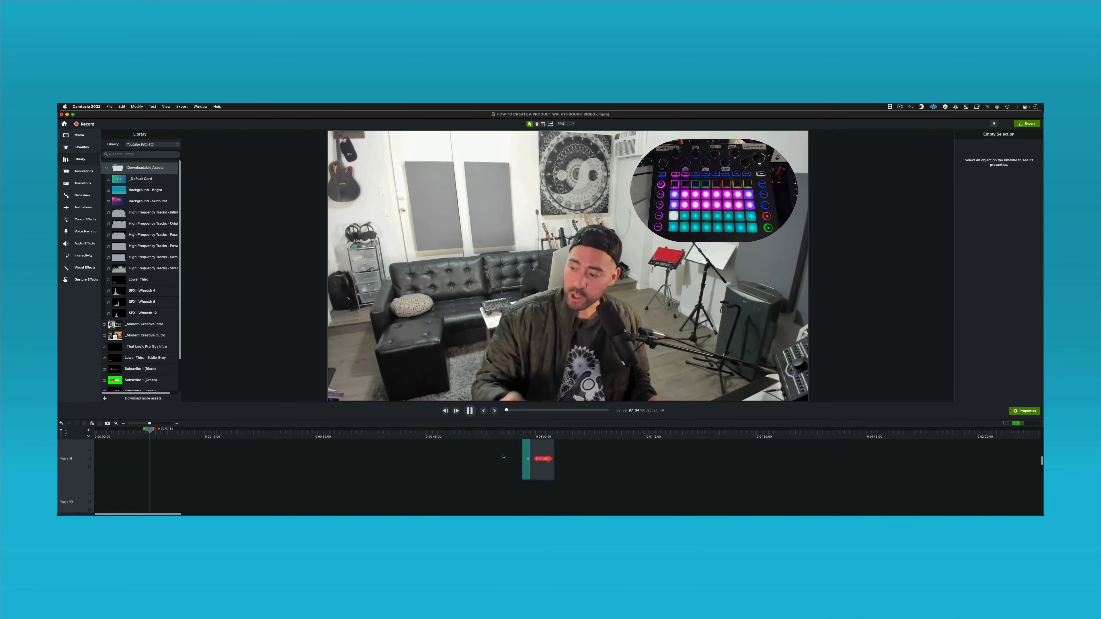
pyautogui.scroll(5, 504, 457)
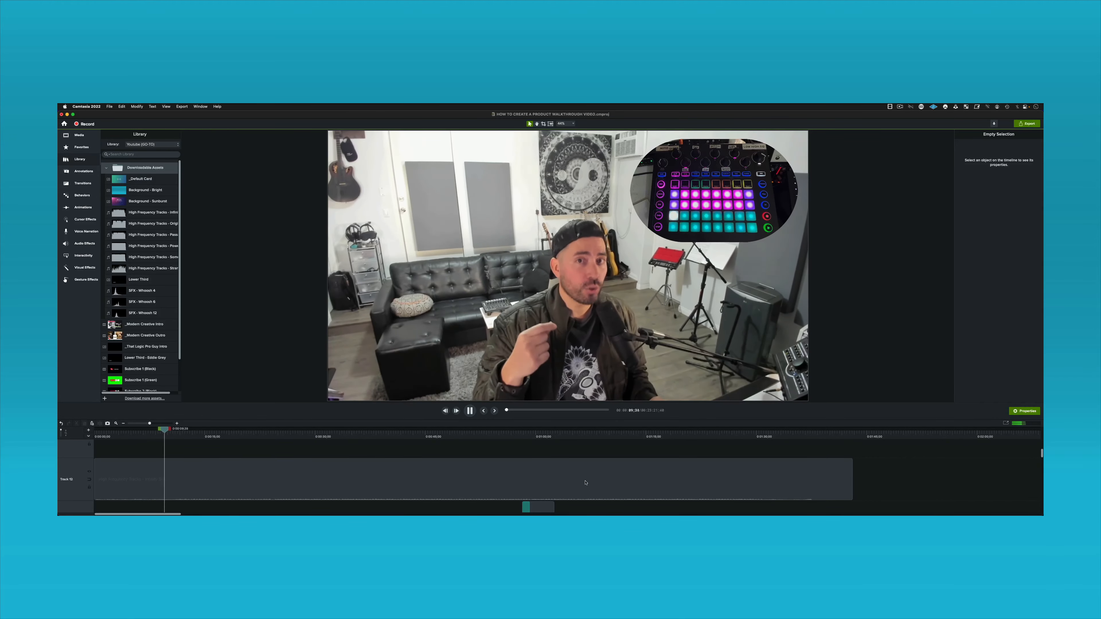
pyautogui.press('space')
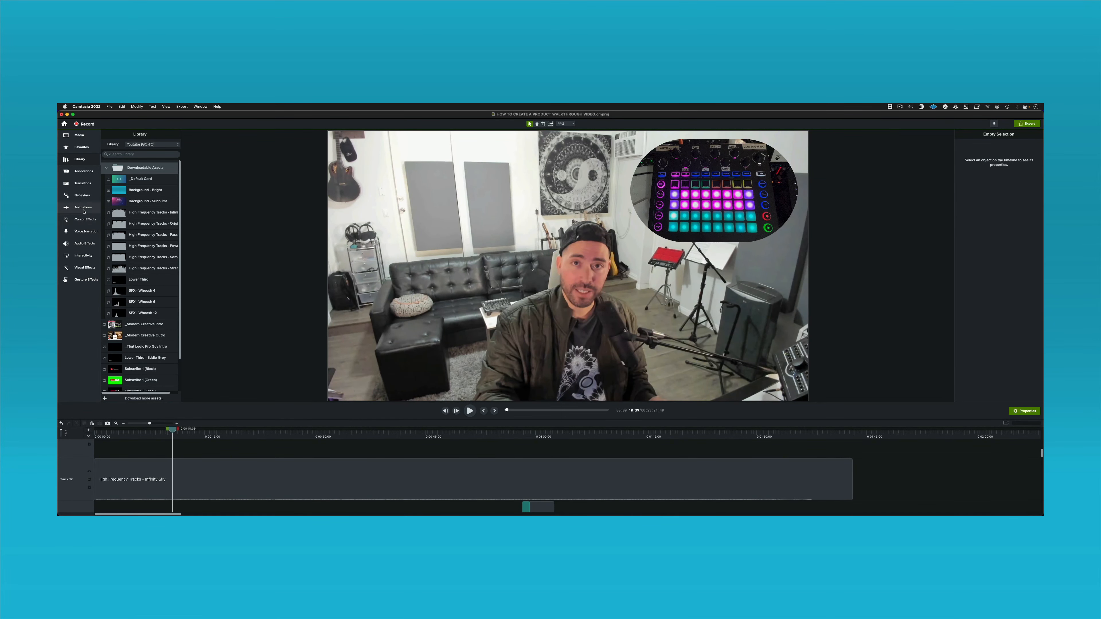
# Apply the Fade Out audio effect to the Infinity Sky music clip and play its ending to check the fade.
pyautogui.click(85, 244)
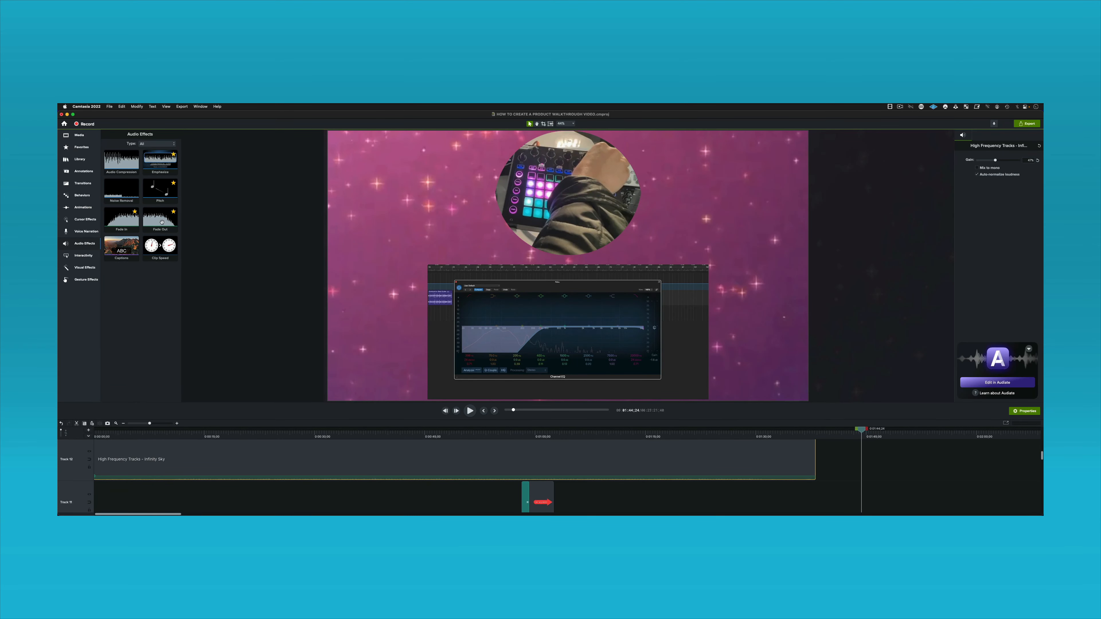
pyautogui.moveTo(162, 222); pyautogui.dragTo(785, 470)
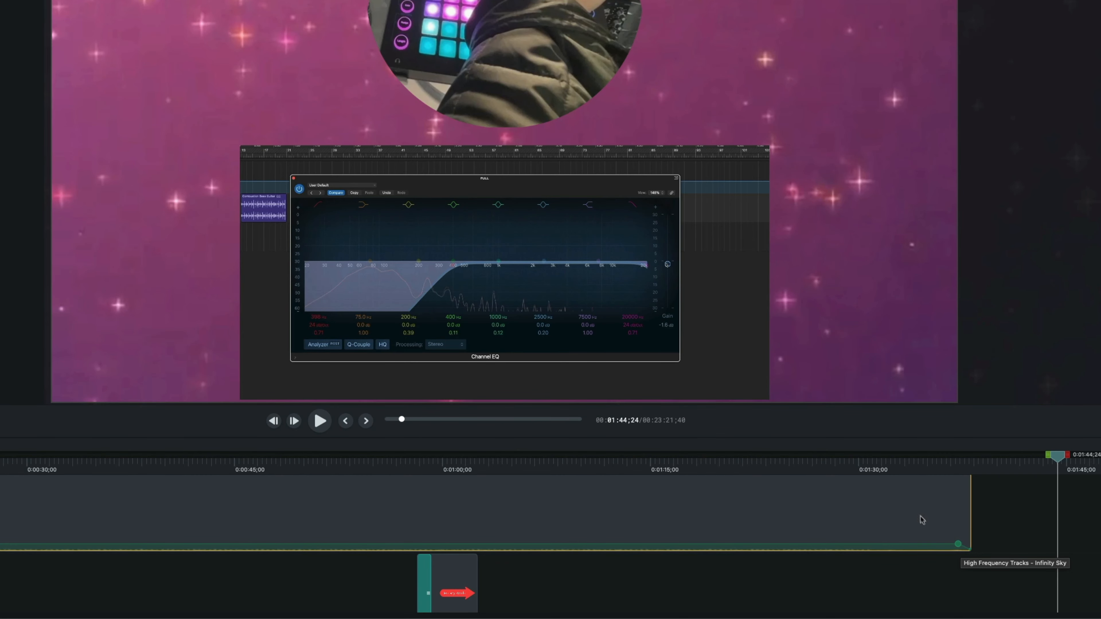
pyautogui.click(880, 460)
pyautogui.press('space')
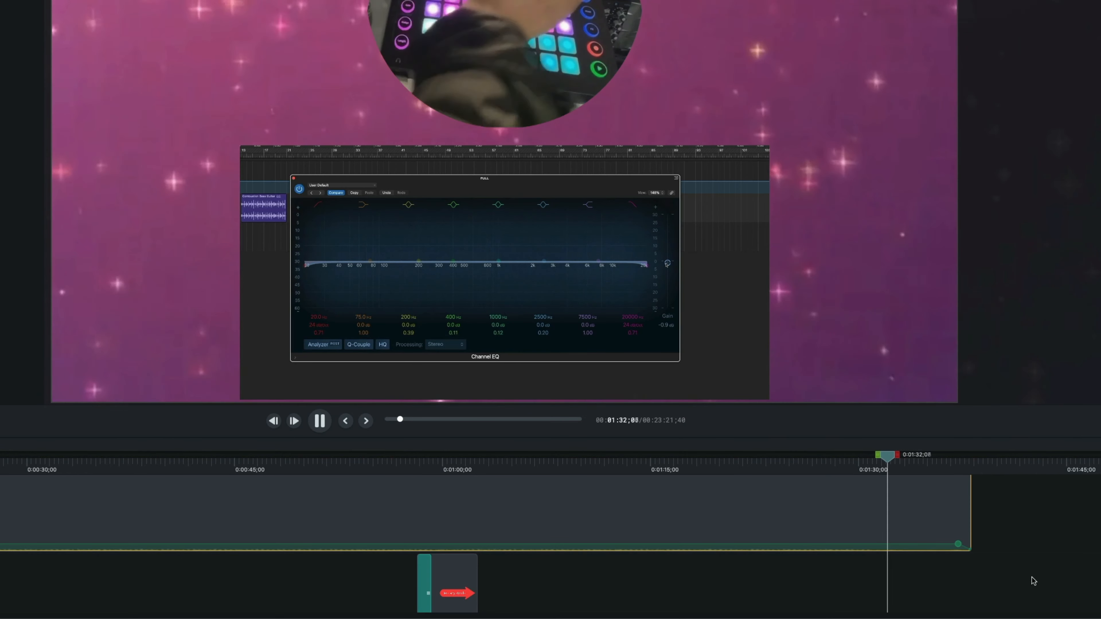
pyautogui.press('super+equal')
pyautogui.press('super+equal')
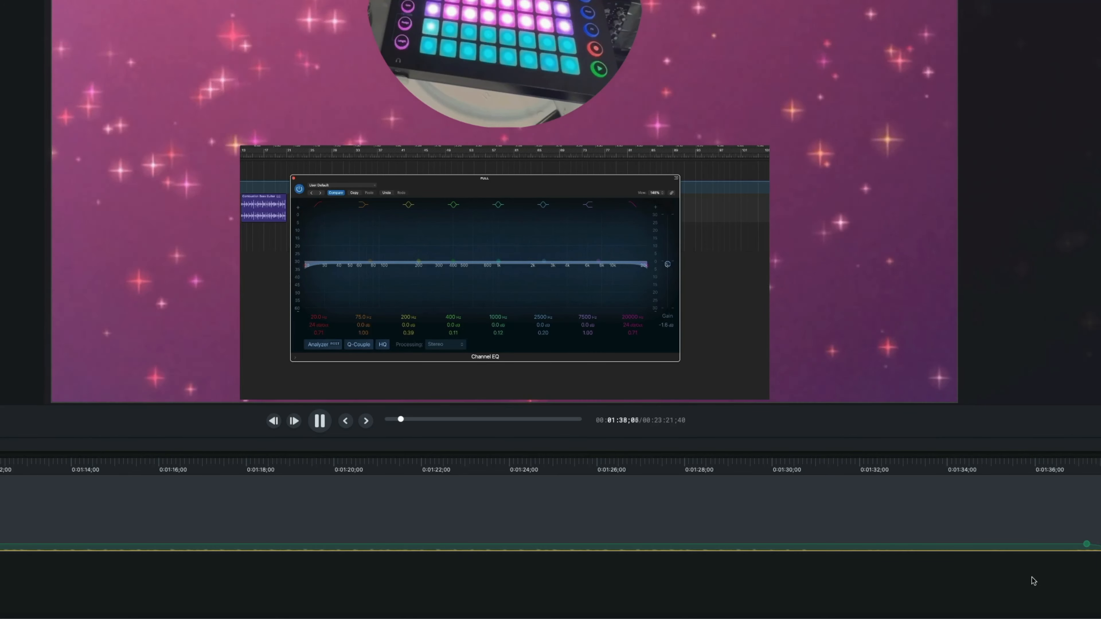
pyautogui.press('super+minus')
pyautogui.press('super+minus')
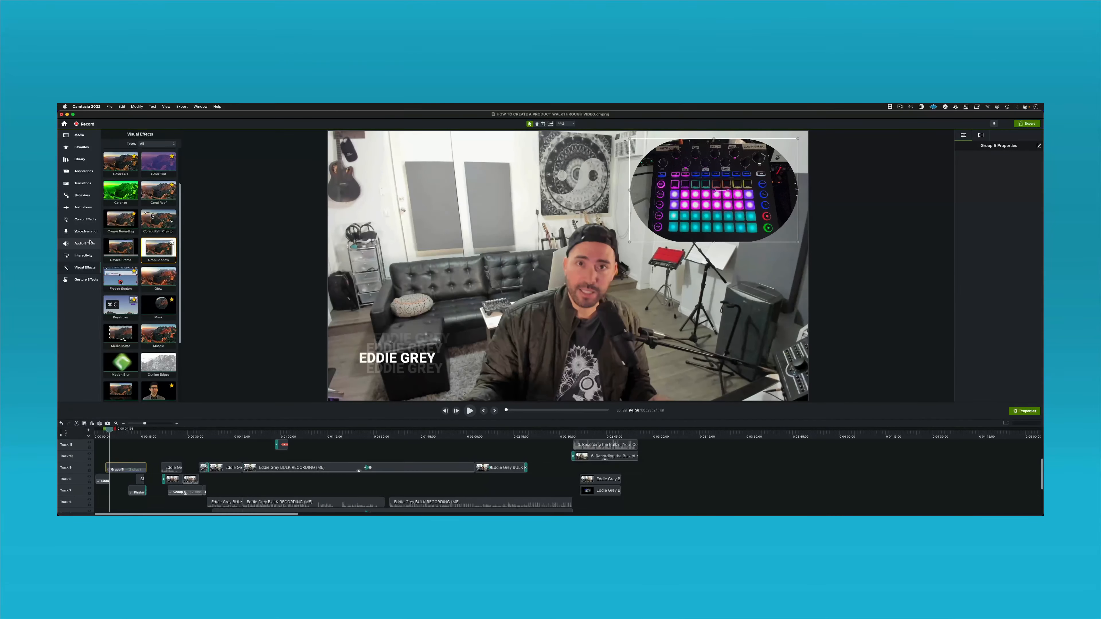
# Apply a Drop Shadow visual effect to the Group 5 clip with offset 50 and blur 28.
pyautogui.scroll(-2, 122, 235)
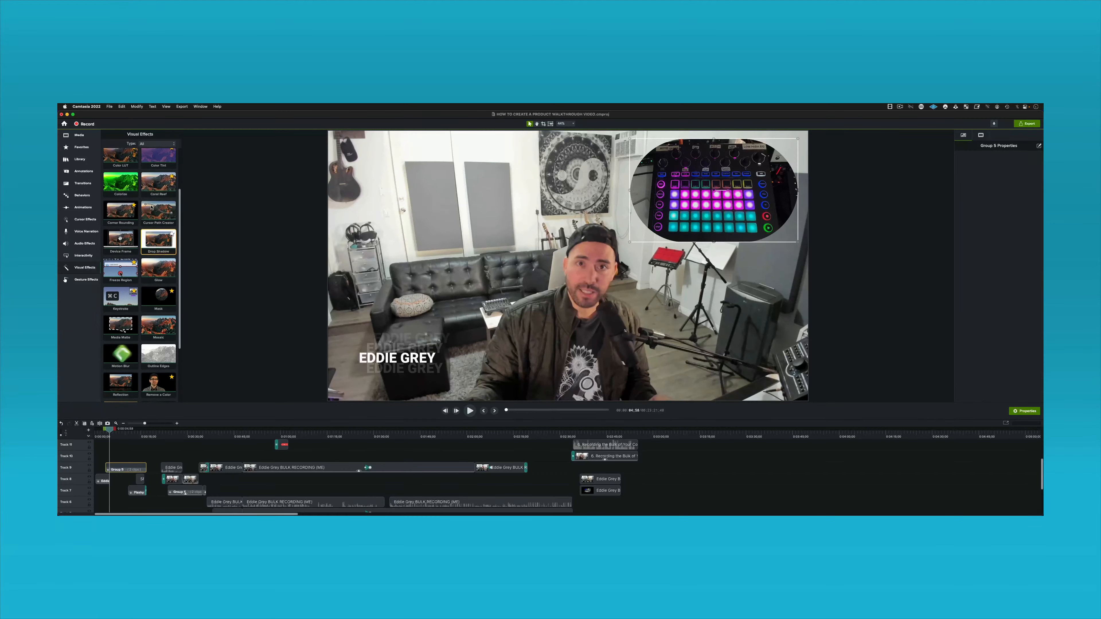
pyautogui.scroll(-2, 122, 235)
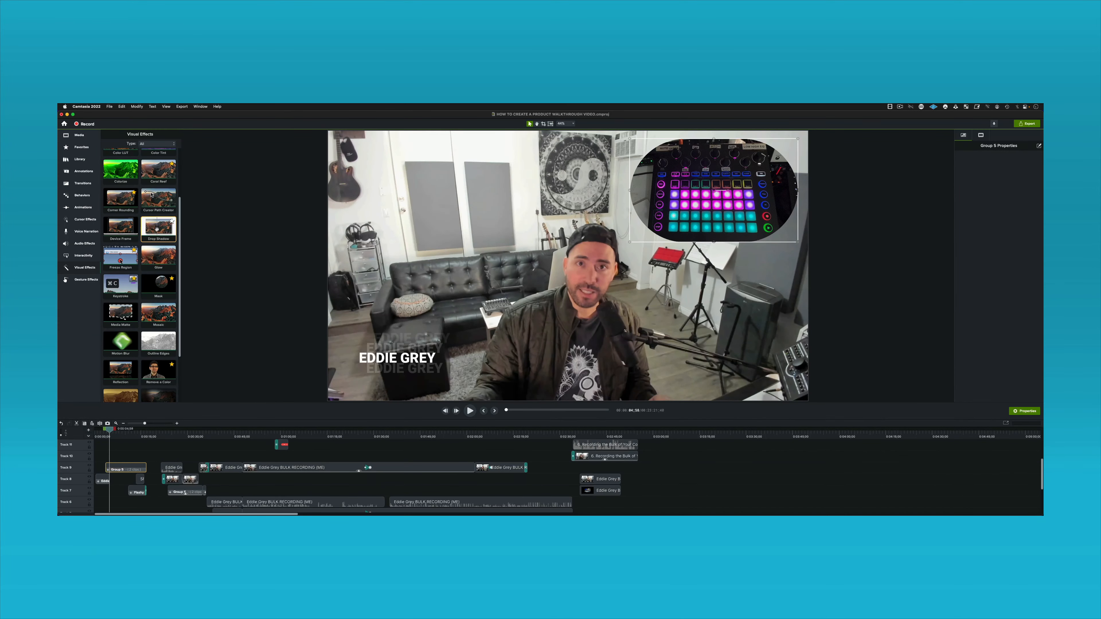
pyautogui.moveTo(156, 228); pyautogui.dragTo(120, 469)
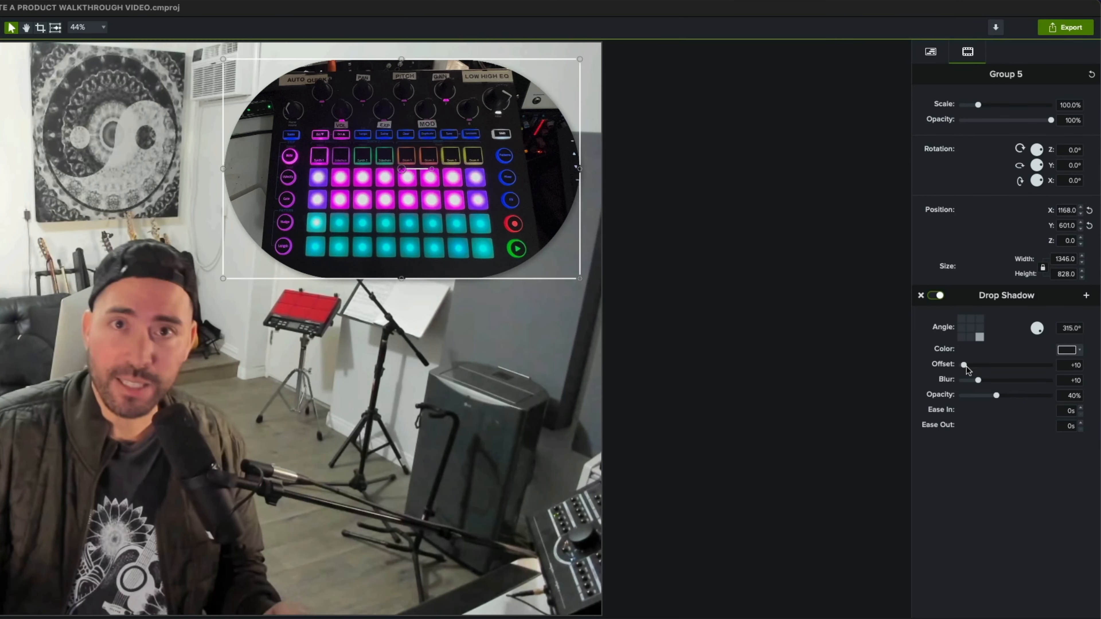
pyautogui.moveTo(963, 365); pyautogui.dragTo(1009, 380)
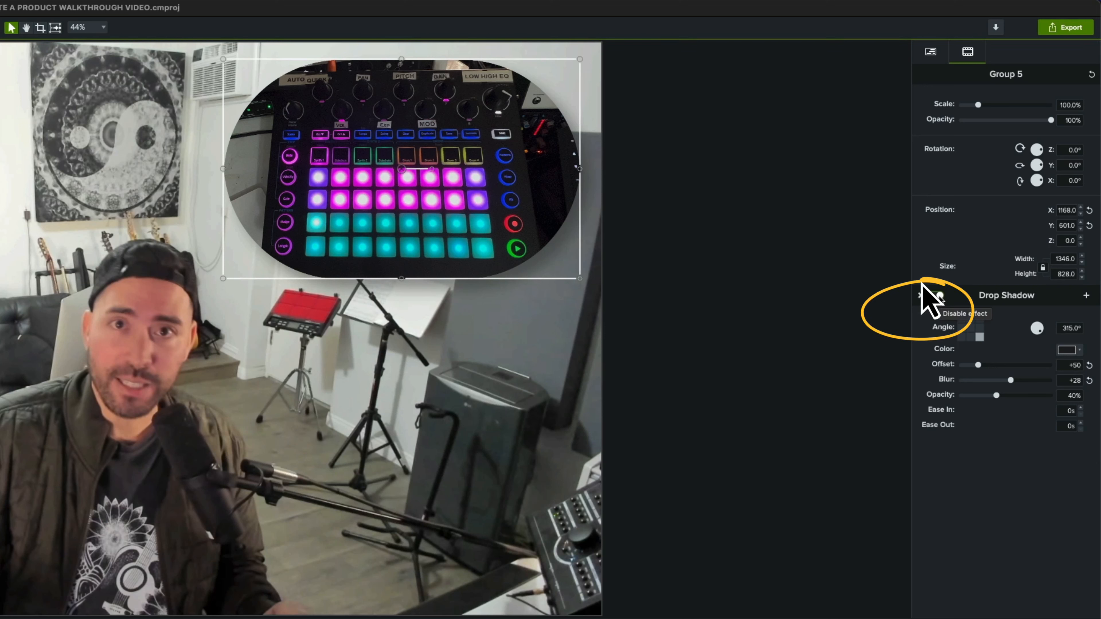
# Switch Group 5's drop shadow off and on again to compare the overlay with and without it.
pyautogui.click(937, 296)
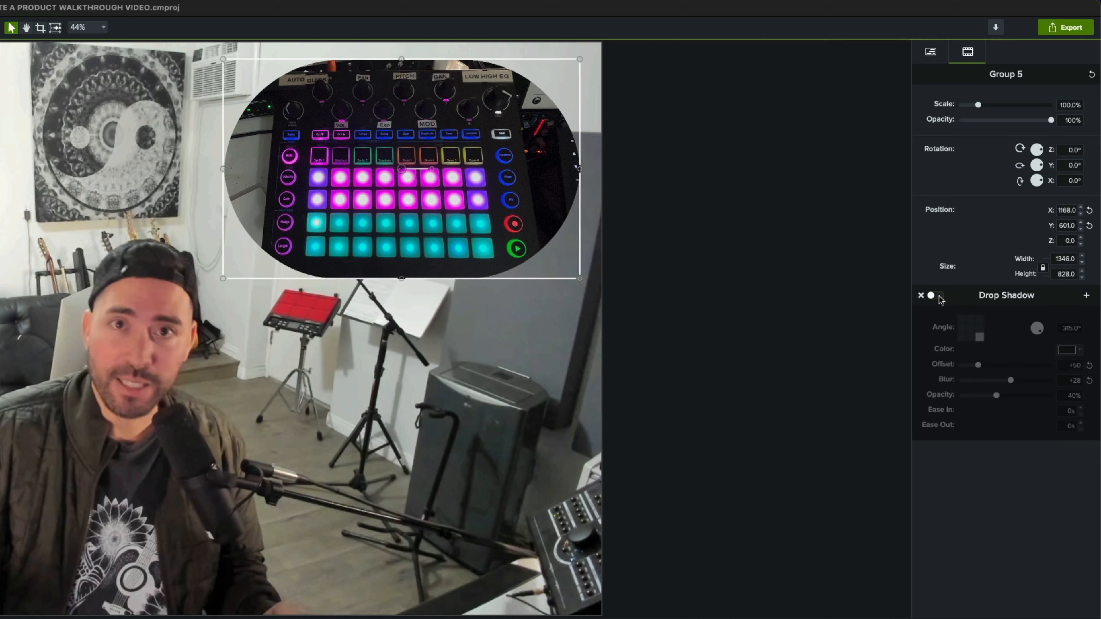
pyautogui.click(938, 297)
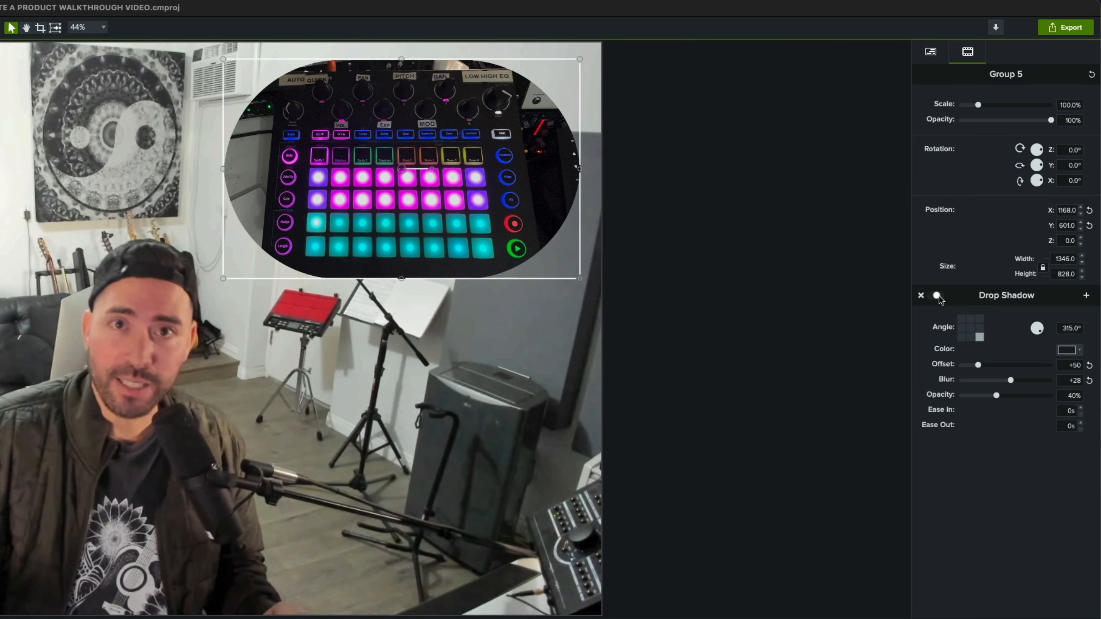
pyautogui.click(701, 616)
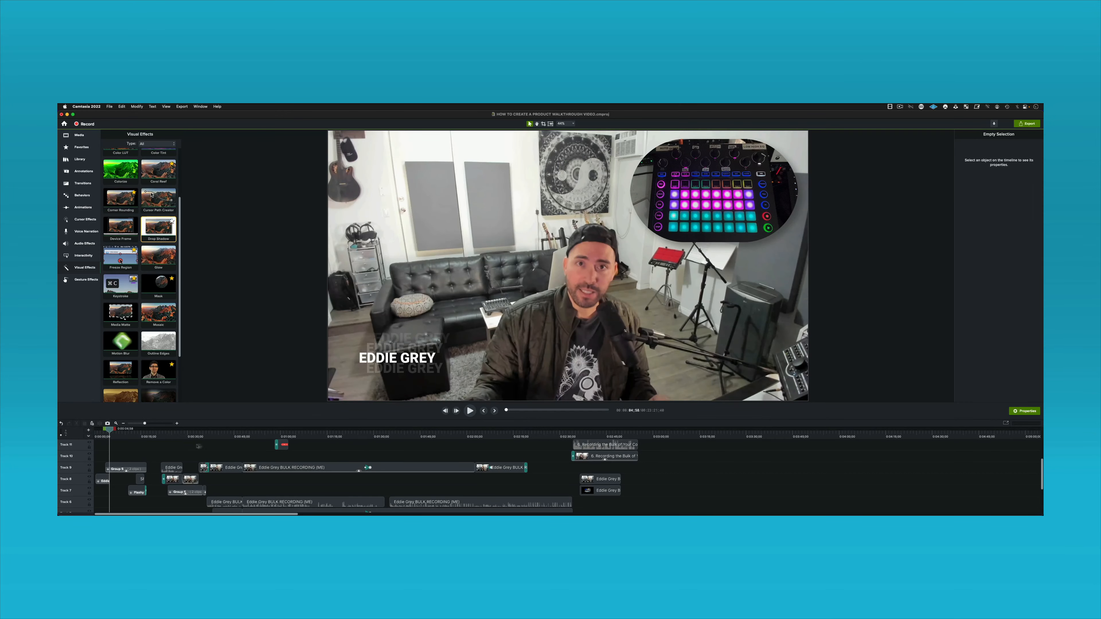
# Play the section around the Rotary Knob arrow callout to check how the callout comes in.
pyautogui.click(270, 442)
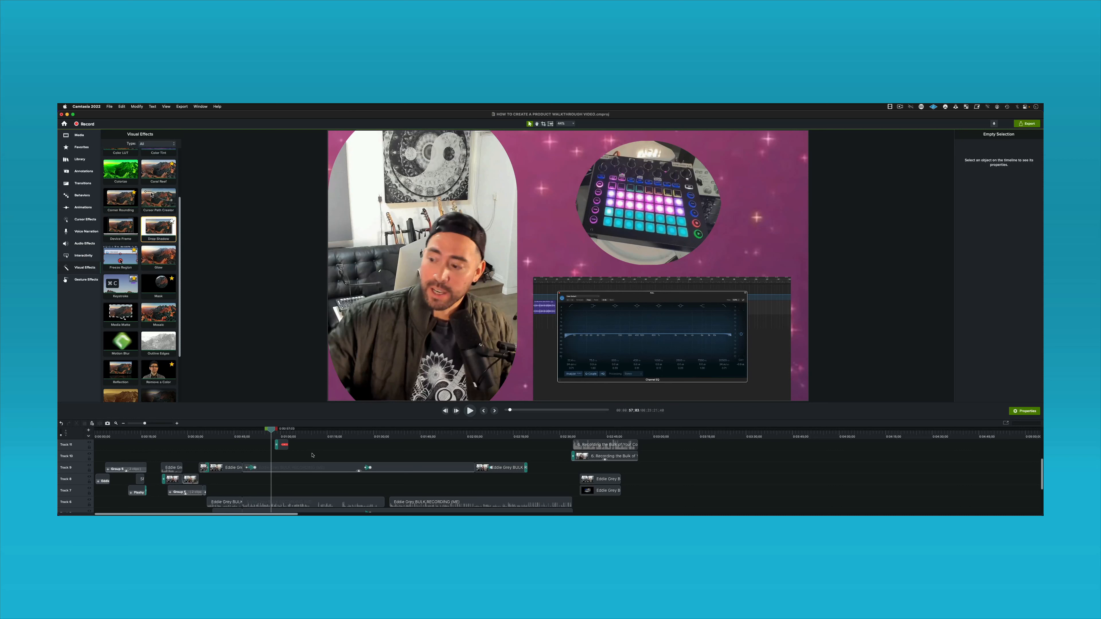
pyautogui.scroll(3, 312, 455)
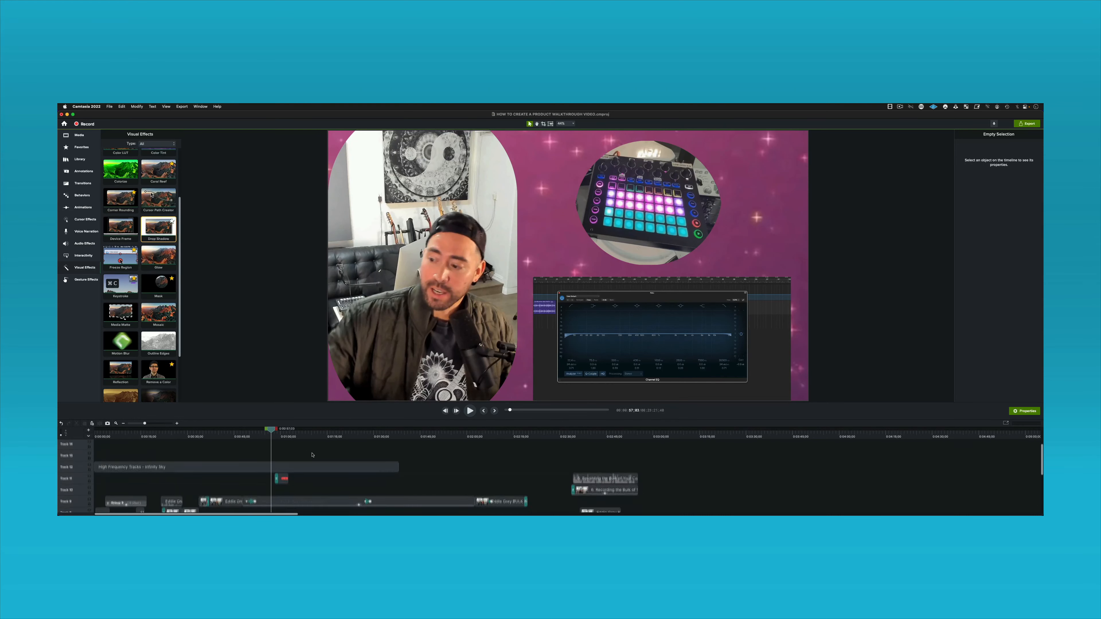
pyautogui.scroll(-3, 313, 455)
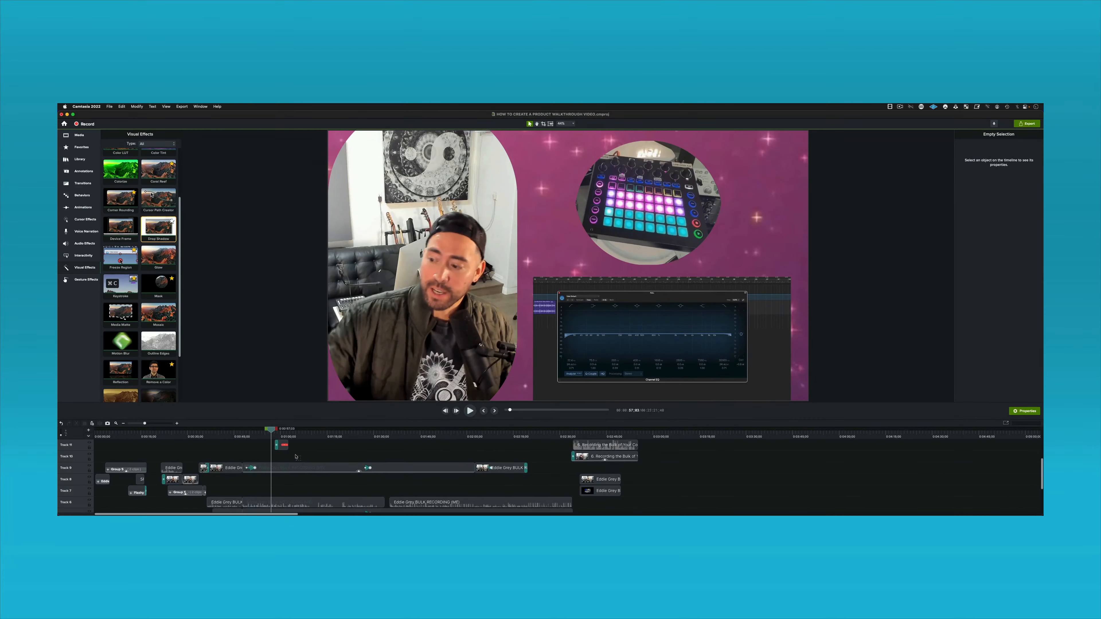
pyautogui.moveTo(300, 461); pyautogui.dragTo(276, 445)
pyautogui.press('super+equal')
pyautogui.press('super+equal')
pyautogui.press('super+equal')
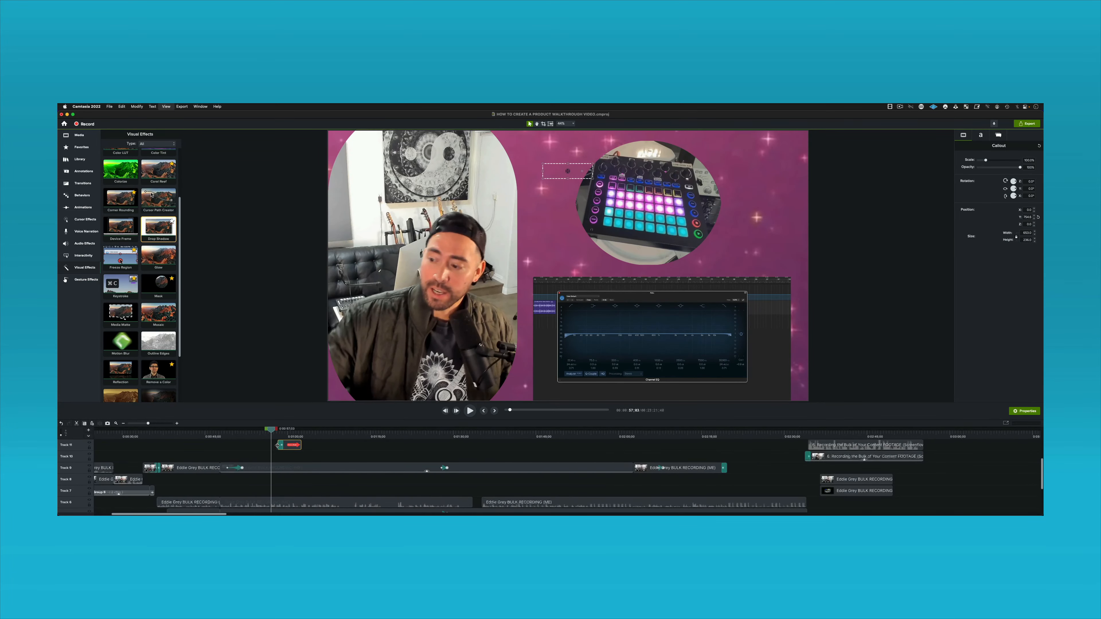
pyautogui.press('space')
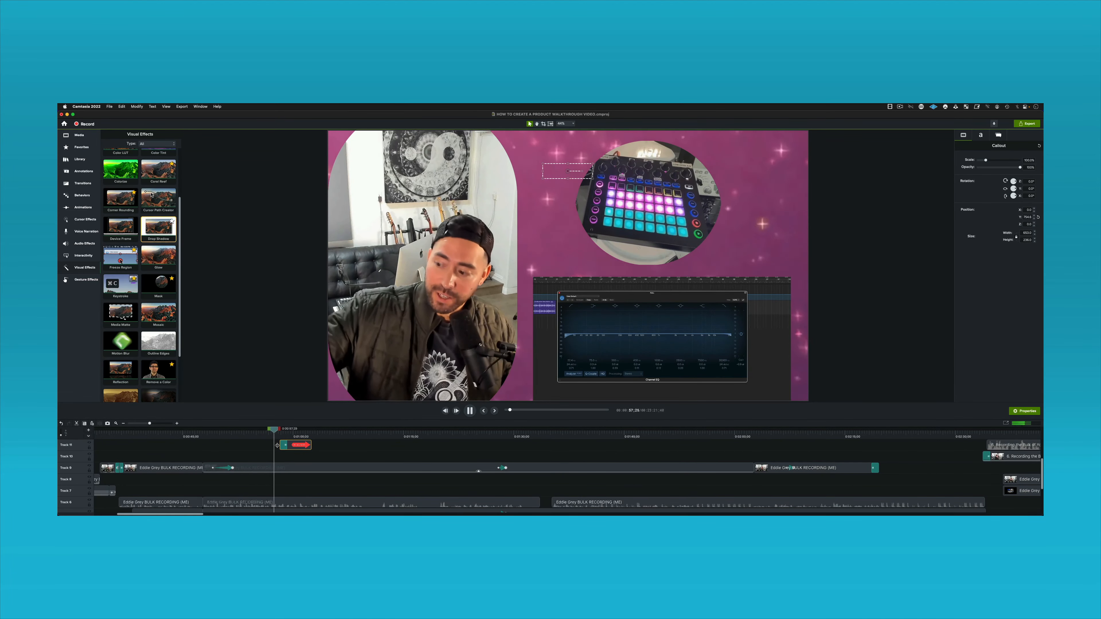
pyautogui.click(269, 455)
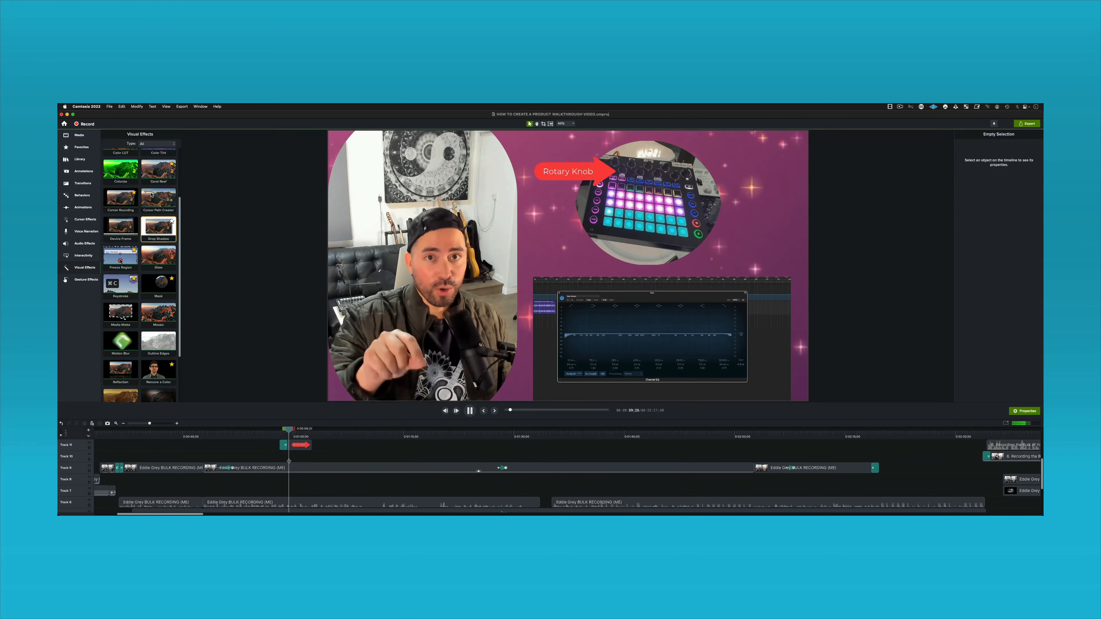
pyautogui.press('space')
# Add a custom animation to the Rotary Knob callout and place its starting position outside the canvas's left edge.
pyautogui.click(301, 446)
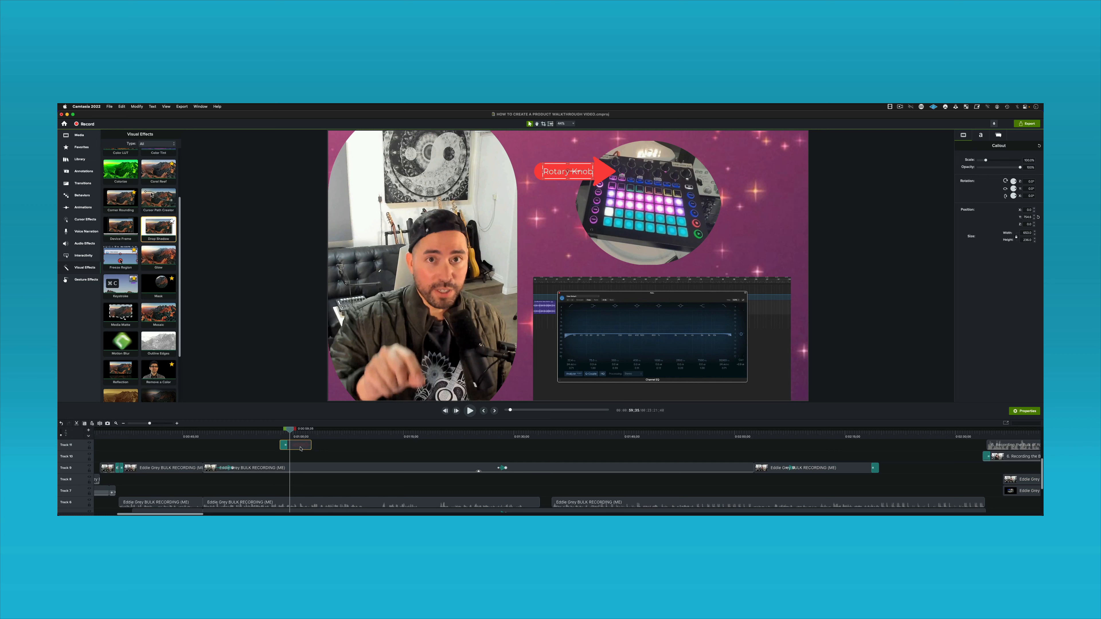
pyautogui.hotkey('shift', 'a')
pyautogui.moveTo(289, 446); pyautogui.dragTo(299, 446)
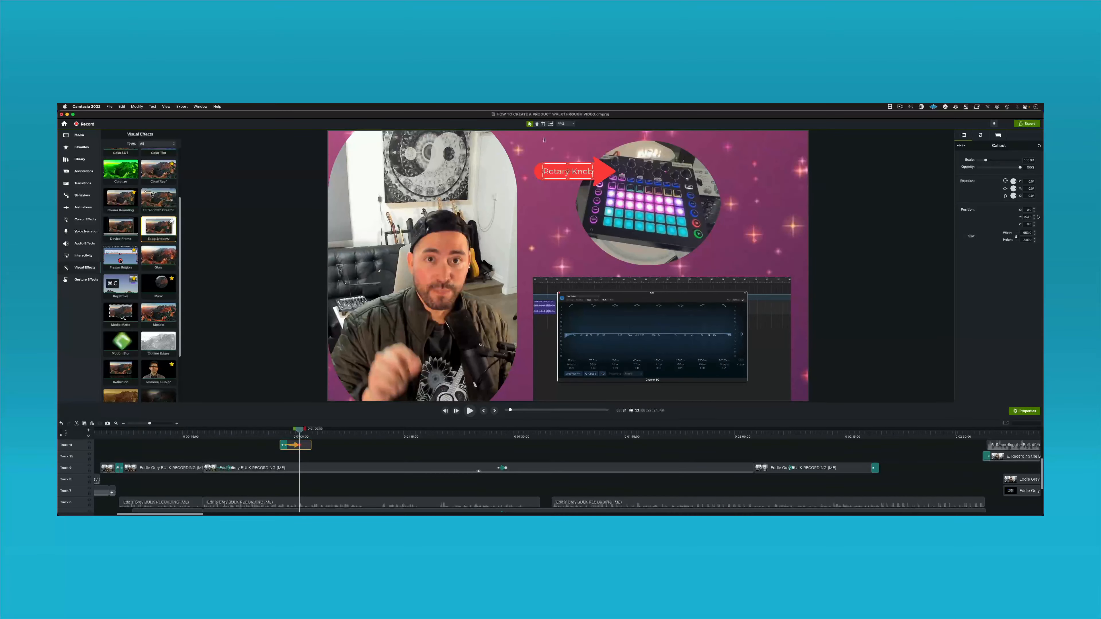
pyautogui.click(281, 431)
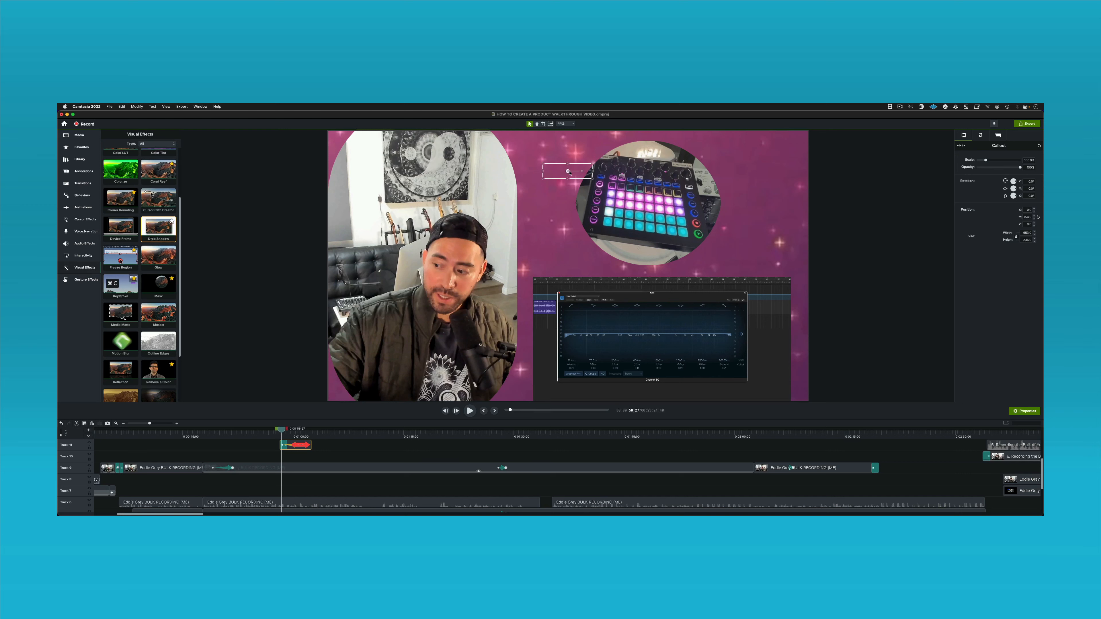
pyautogui.moveTo(568, 172); pyautogui.dragTo(298, 175)
# Play back the Rotary Knob callout's slide-in animation and inspect its timing on the timeline.
pyautogui.click(297, 455)
pyautogui.press('space')
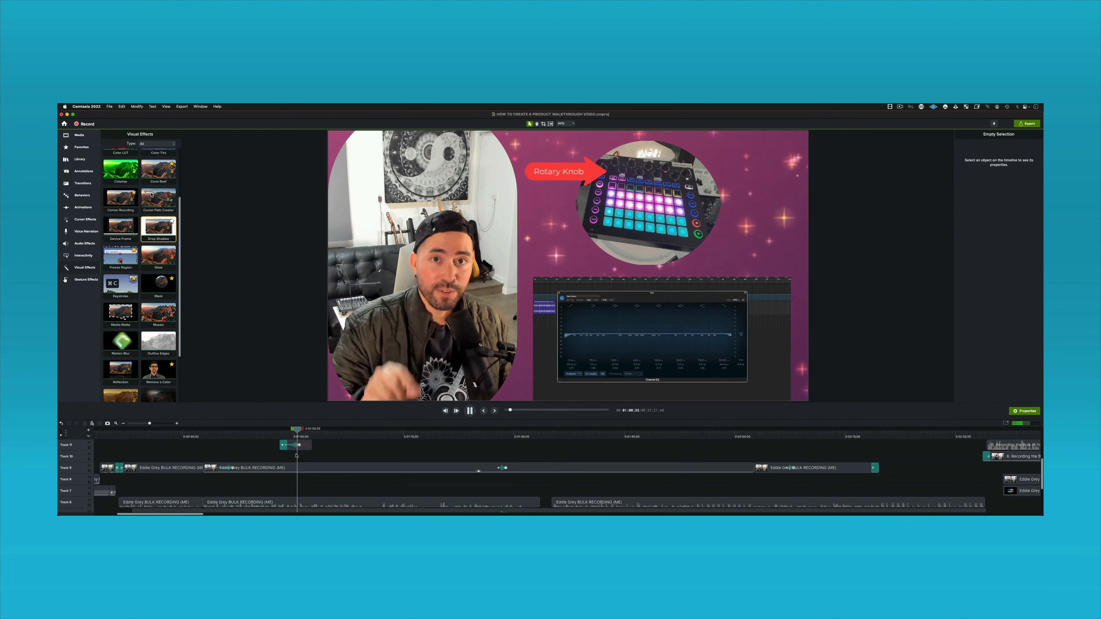
pyautogui.press('space')
pyautogui.scroll(3, 296, 455)
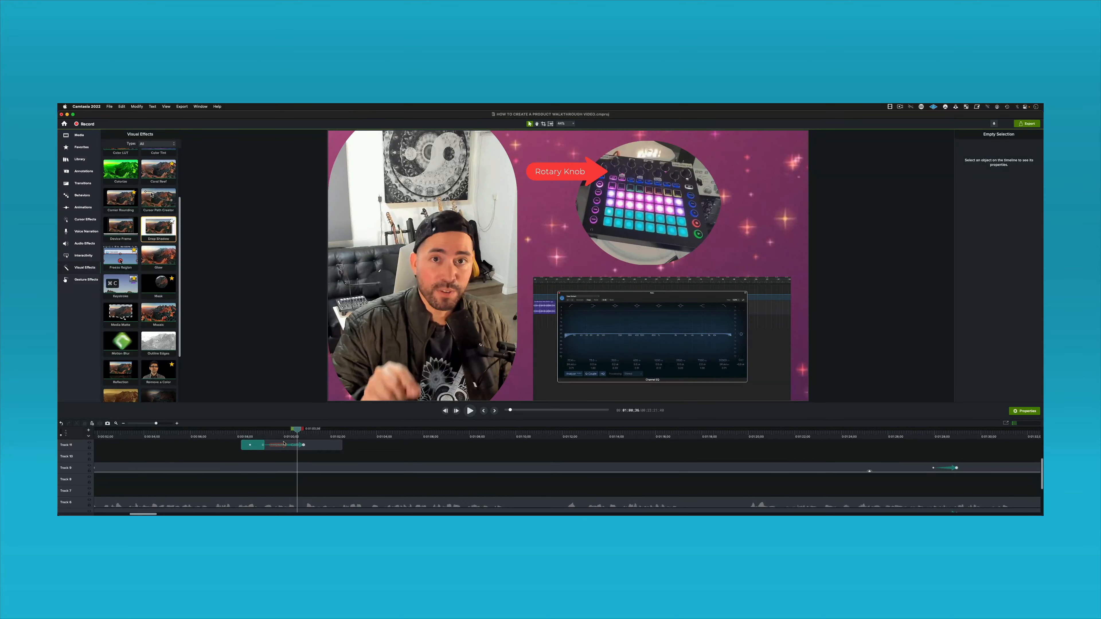
# Move the Rotary Knob callout's end animation keyframe close to the clip's start and play back the quicker slide-in.
pyautogui.click(252, 446)
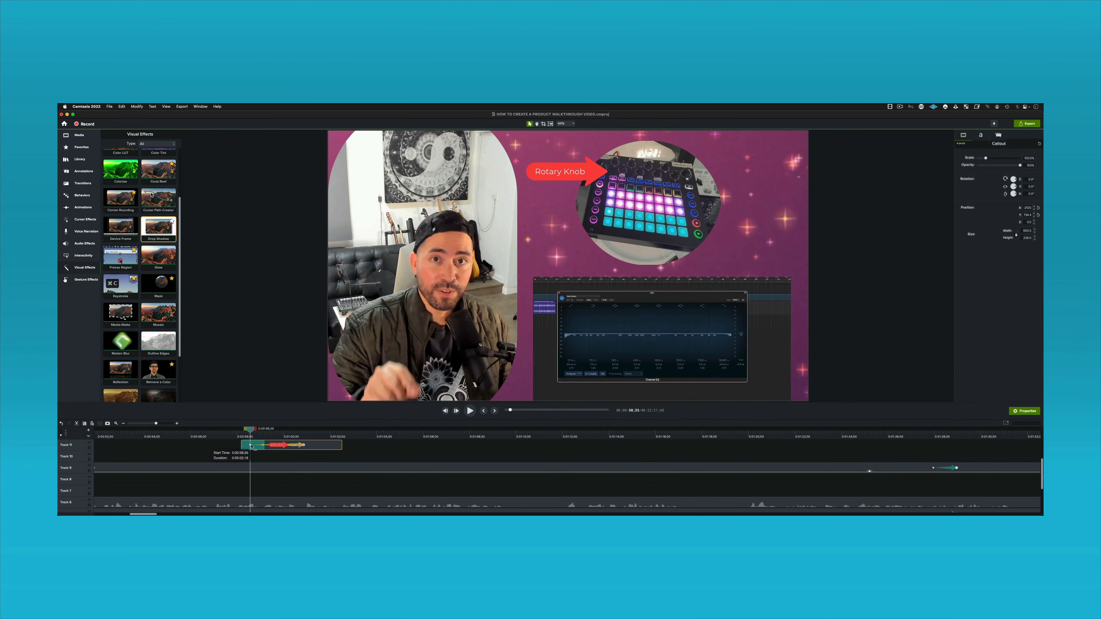
pyautogui.moveTo(304, 445); pyautogui.dragTo(254, 446)
pyautogui.click(237, 436)
pyautogui.press('space')
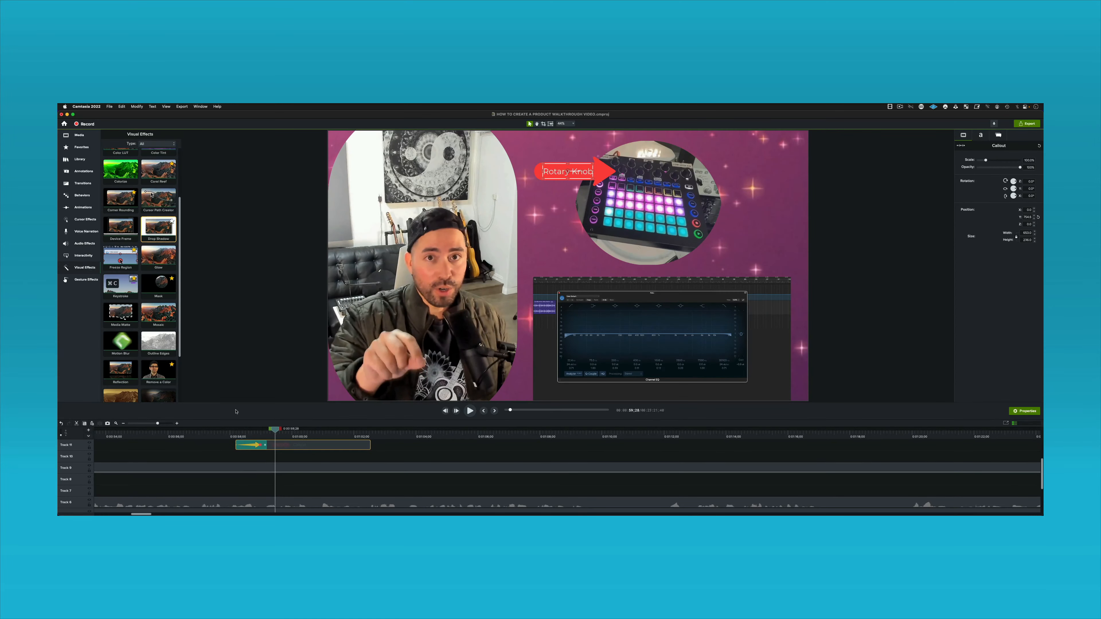
# Place SFX - Whoosh 12 from the library on Track 10, aligned with the callout's start, and play it back.
pyautogui.press('f')
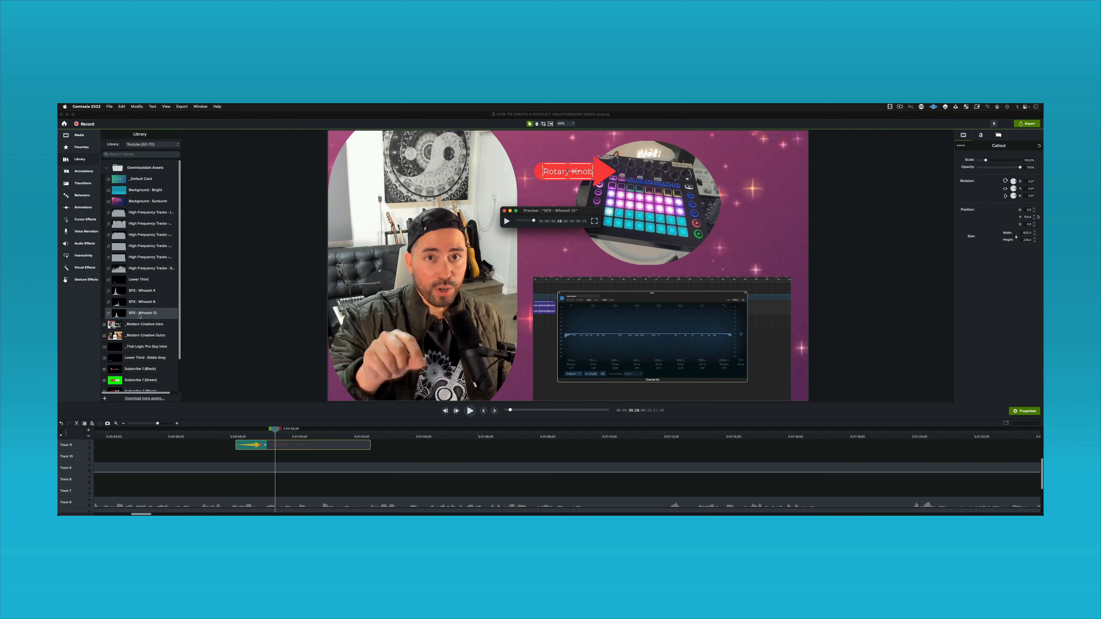
pyautogui.moveTo(137, 315); pyautogui.dragTo(234, 457)
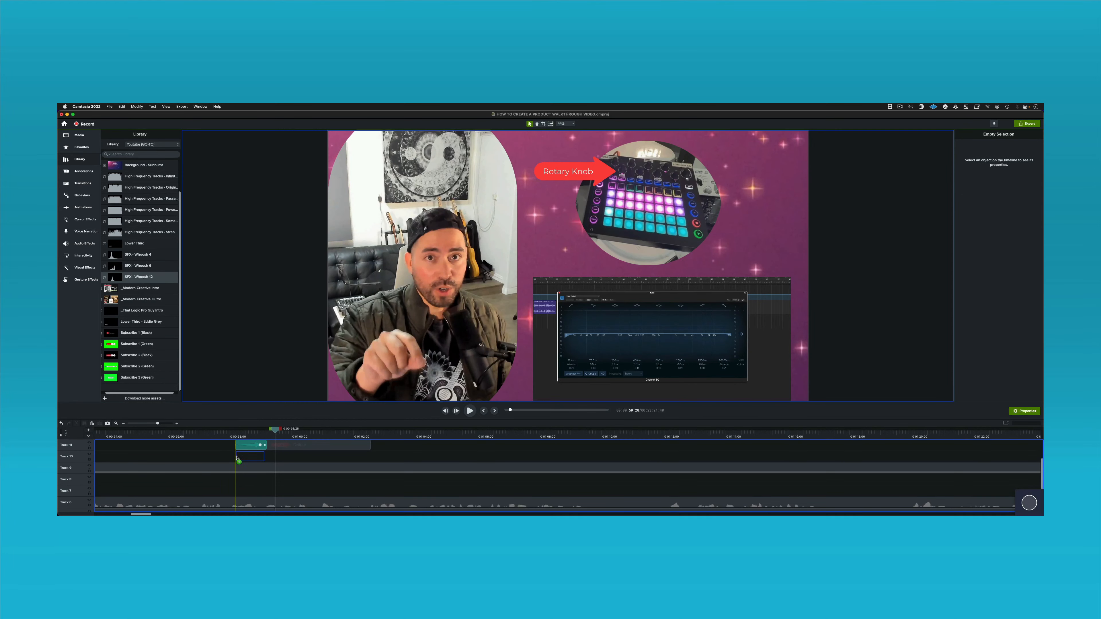
pyautogui.click(229, 436)
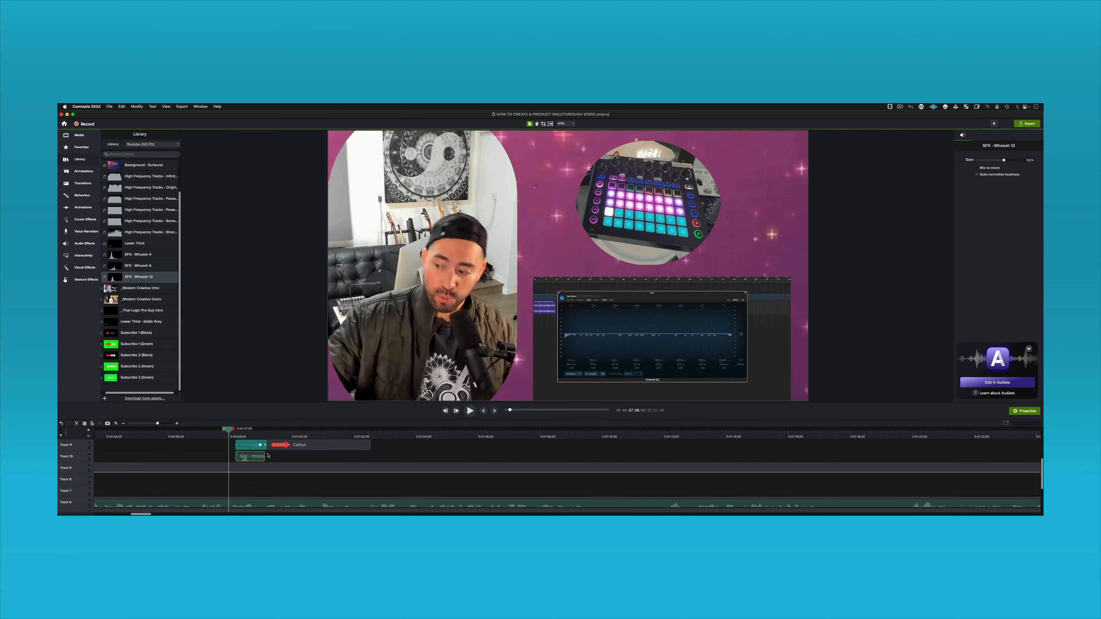
pyautogui.press('super+equal')
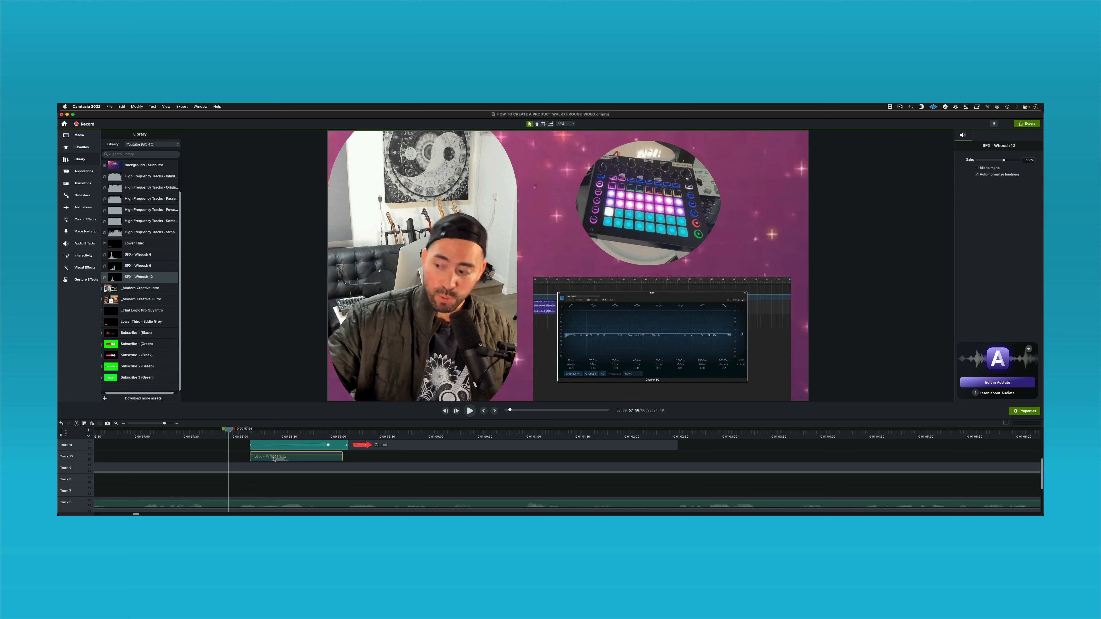
pyautogui.click(241, 456)
pyautogui.press('space')
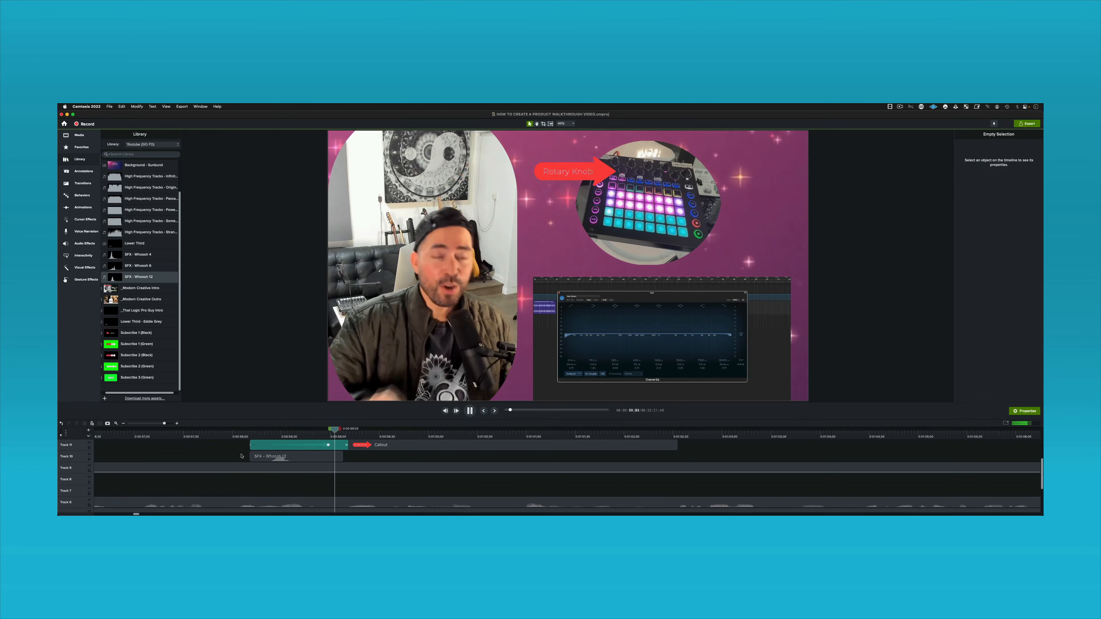
pyautogui.press('space')
# Lower the volume level of the SFX - Whoosh 12 clip on Track 10 and listen to the result.
pyautogui.click(274, 458)
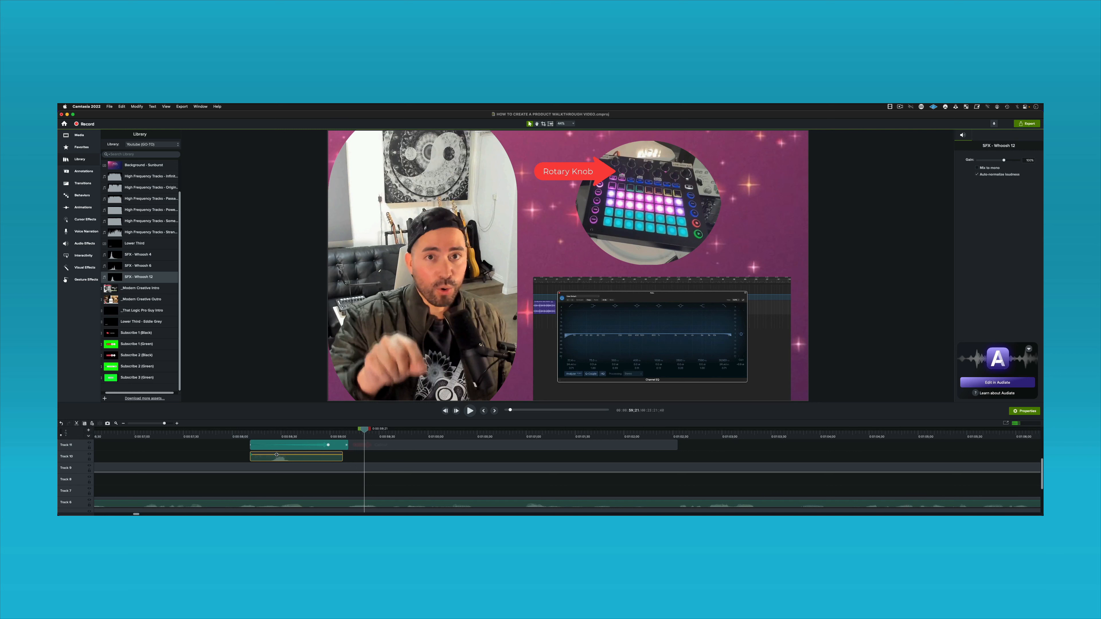
pyautogui.moveTo(277, 455); pyautogui.dragTo(273, 458)
pyautogui.click(234, 455)
pyautogui.press('space')
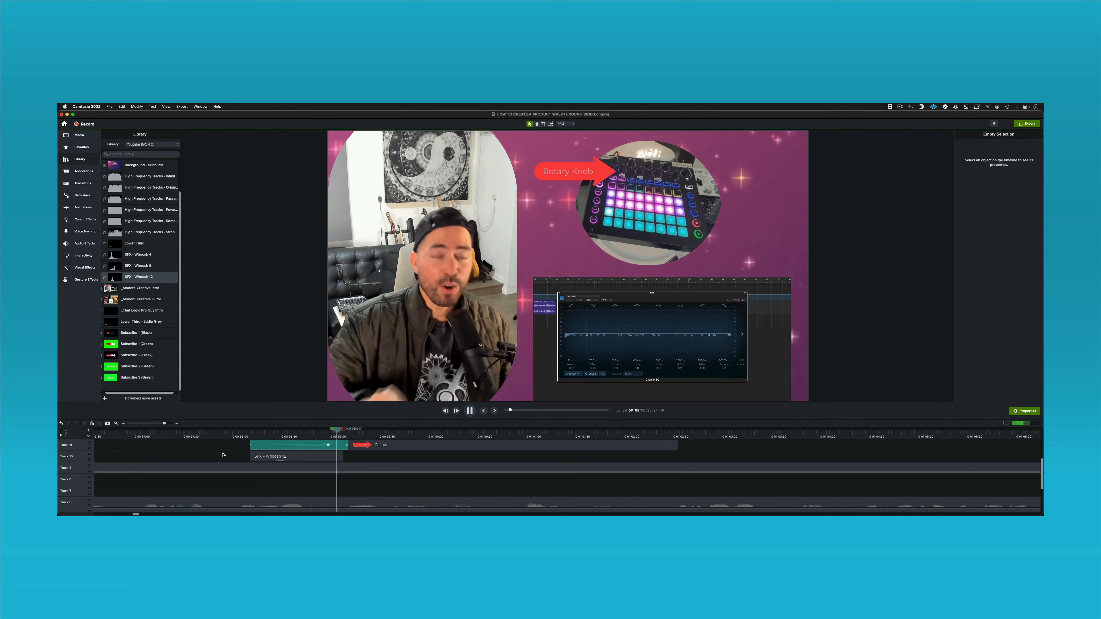
pyautogui.press('space')
# Enable Mix to mono for SFX - Whoosh 12 and play the callout's entrance again.
pyautogui.click(290, 457)
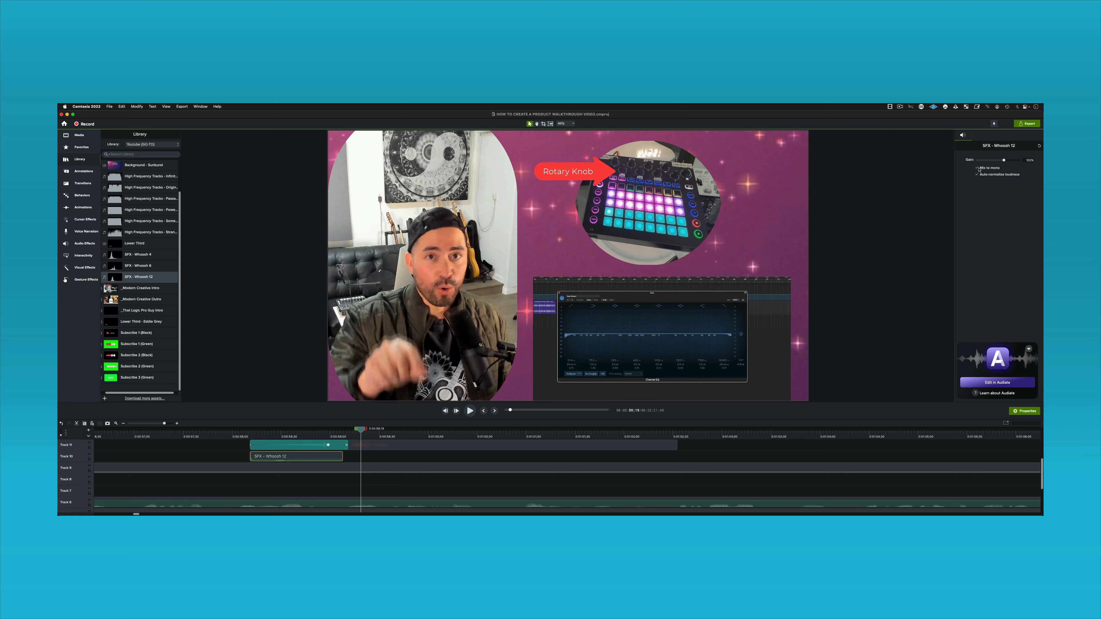
pyautogui.click(235, 436)
pyautogui.click(224, 449)
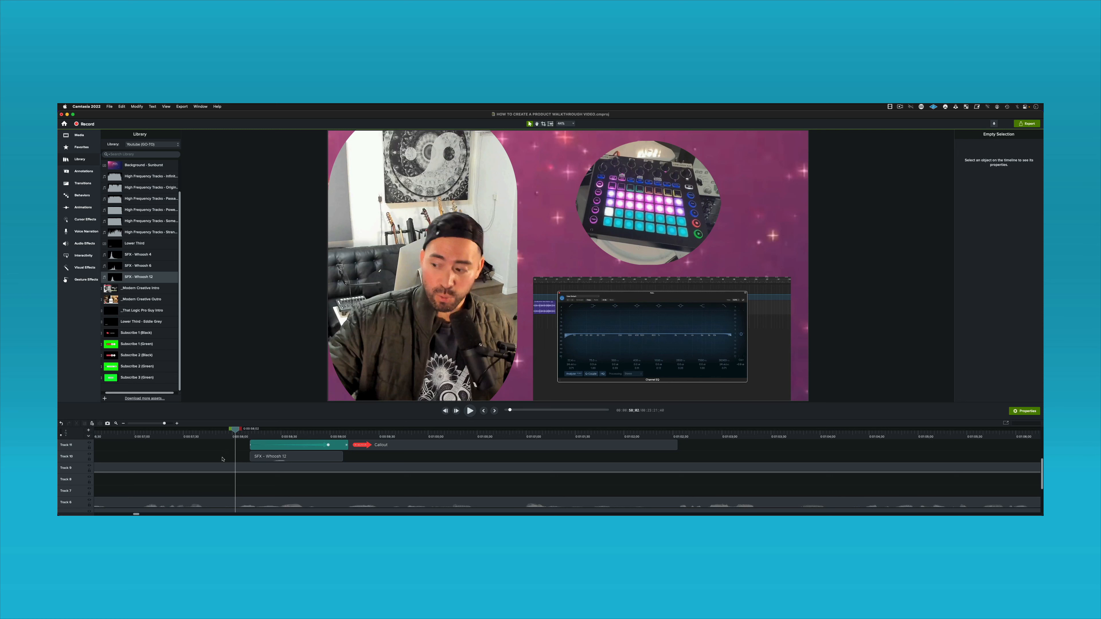
pyautogui.press('space')
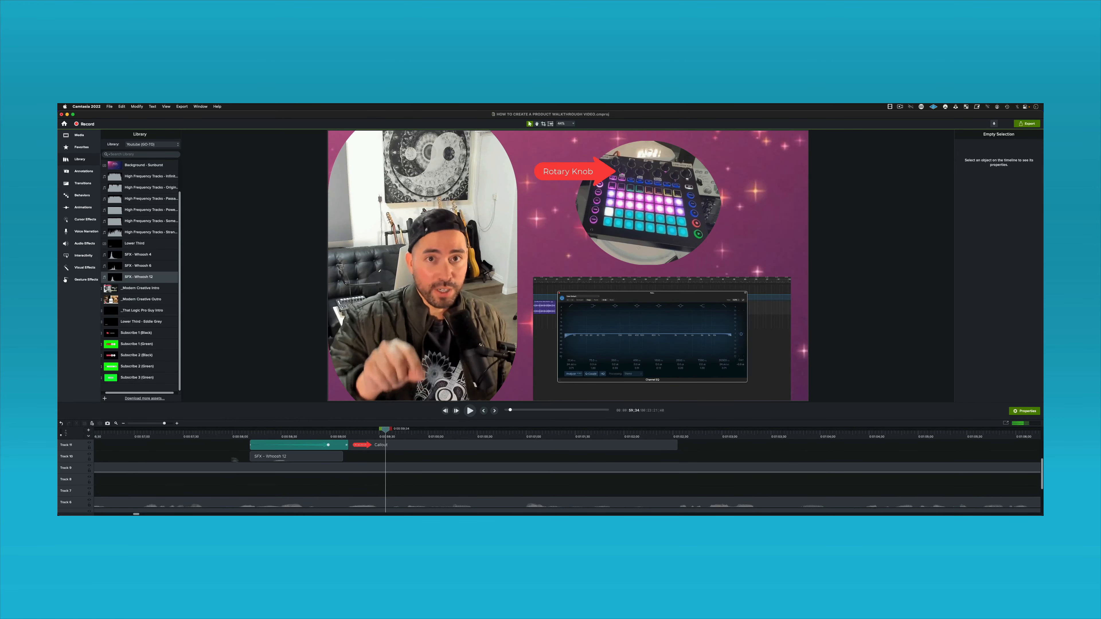
# Apply the Pitch audio effect to SFX - Whoosh 12 and lower its pitch well below the default.
pyautogui.click(269, 458)
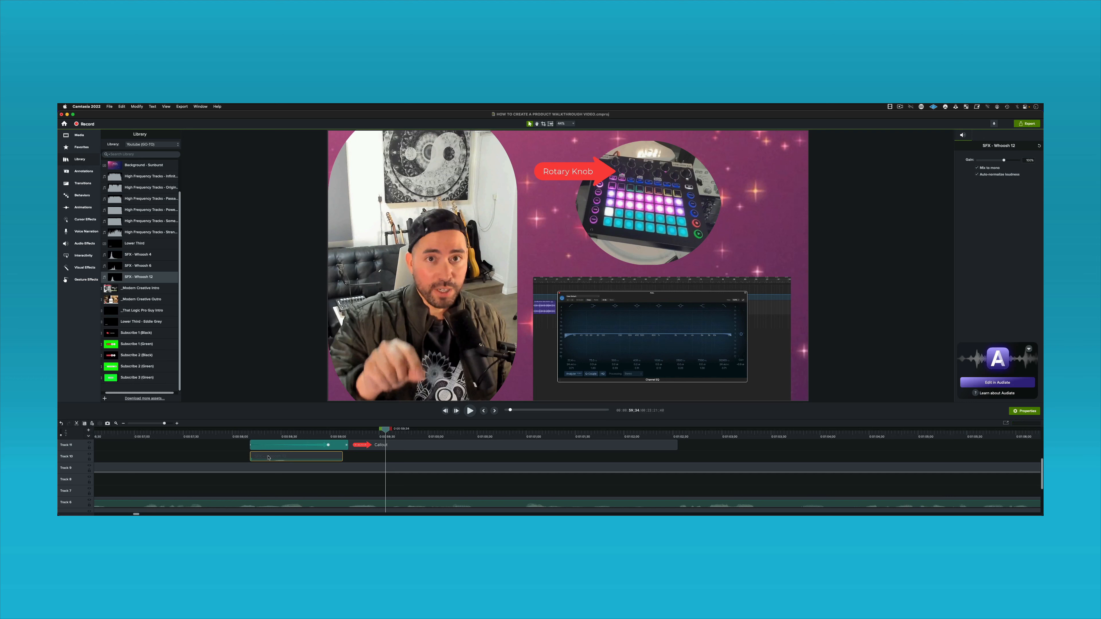
pyautogui.click(82, 244)
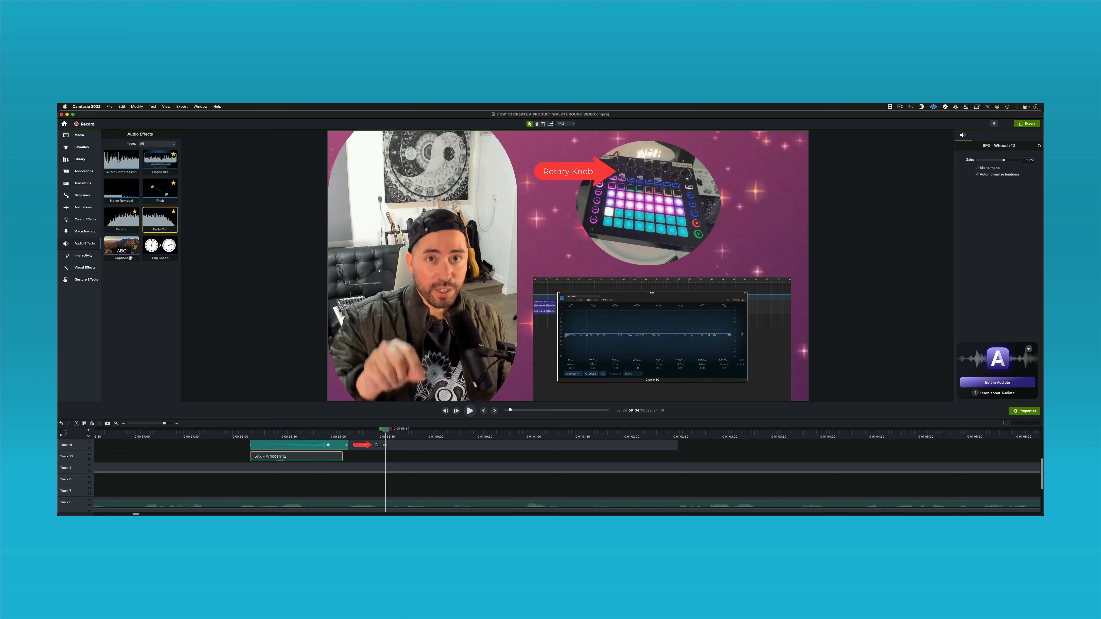
pyautogui.click(158, 189)
pyautogui.moveTo(159, 189); pyautogui.dragTo(257, 456)
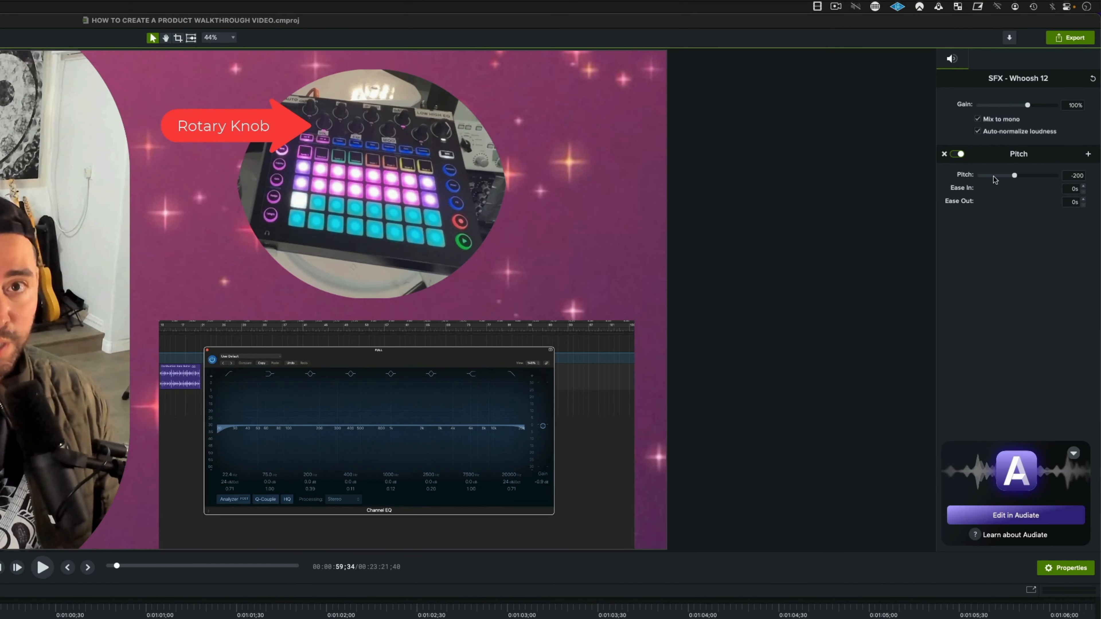
pyautogui.moveTo(1013, 178); pyautogui.dragTo(1006, 177)
# Play the callout's entrance from just before the clip to hear the pitch-shifted whoosh.
pyautogui.click(27, 489)
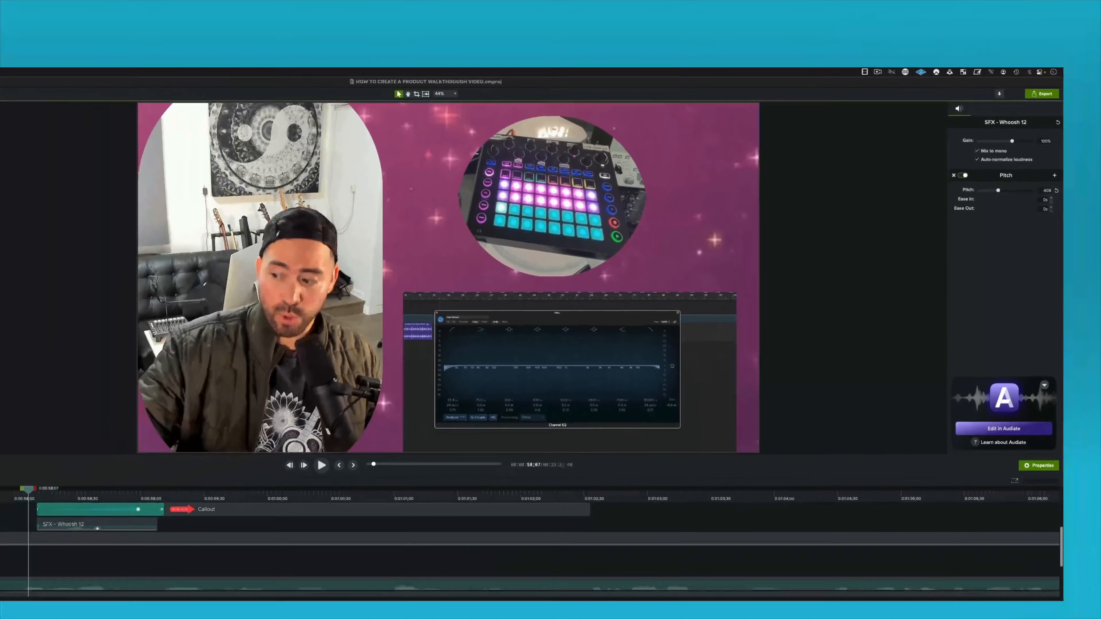
pyautogui.click(215, 450)
pyautogui.press('space')
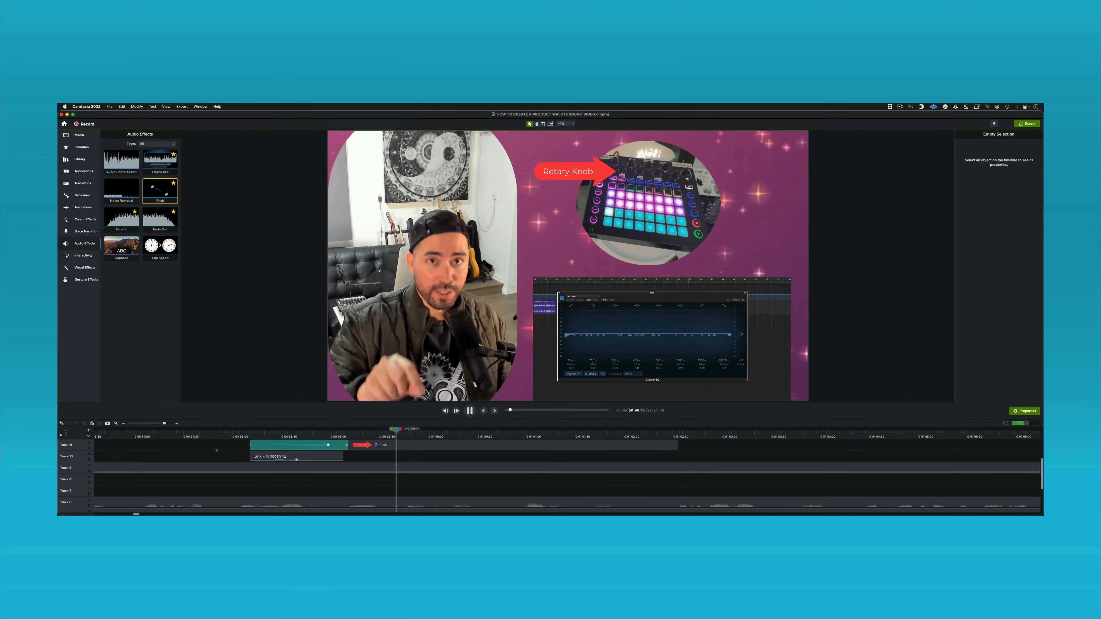
pyautogui.press('space')
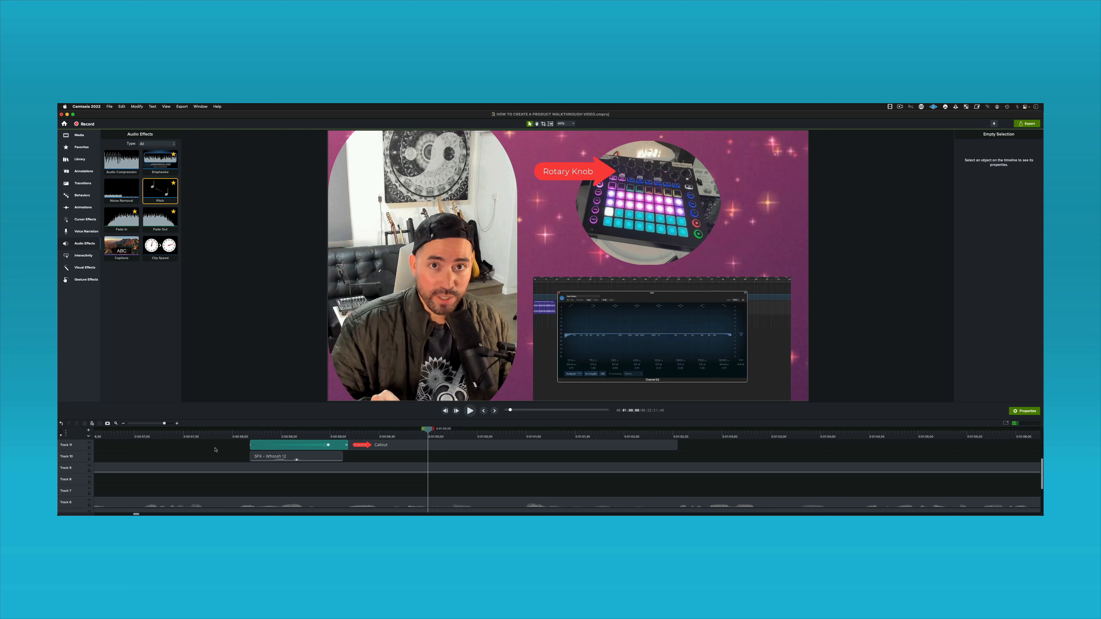